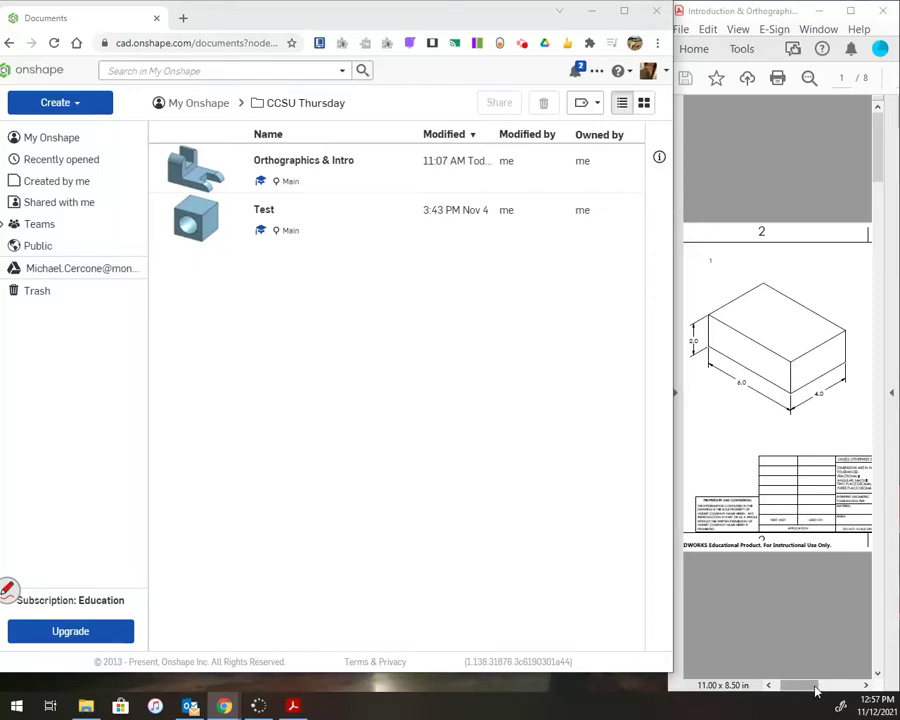
Create a new document named 'Intro Ortho', opening its empty Part Studio 1
mouse_move(815, 690)
left_mouse_down()
mouse_move(853, 690)
mouse_move(818, 685)
left_mouse_up()
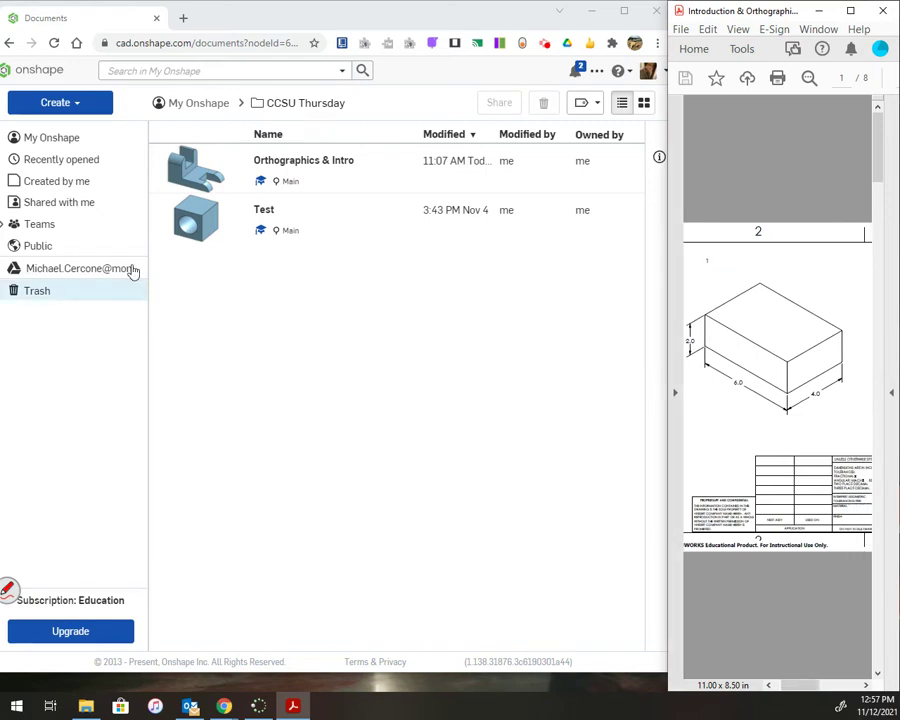
left_click(90, 104)
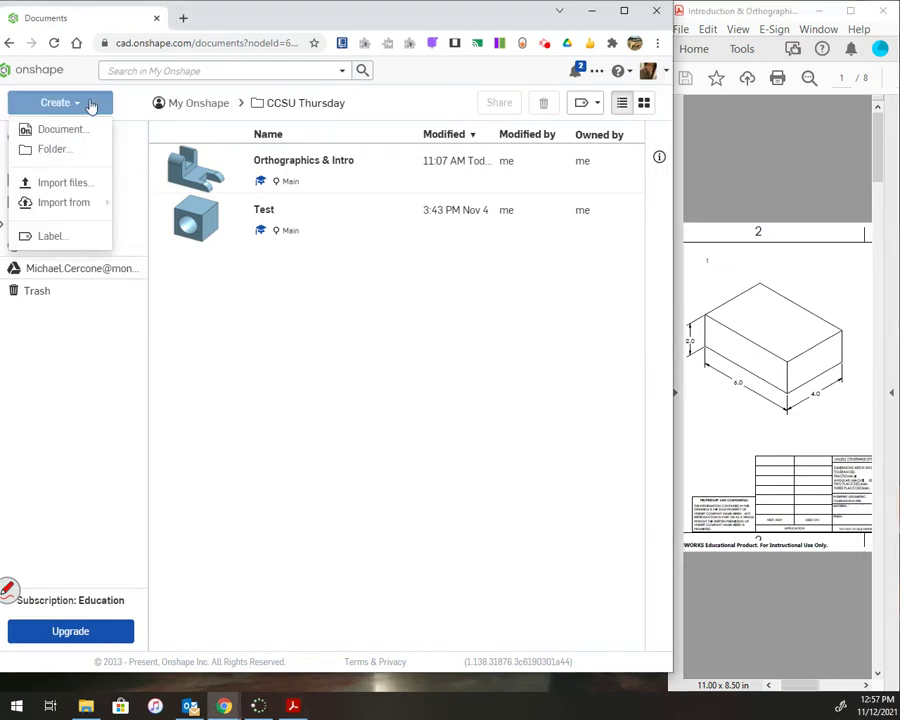
left_click(68, 130)
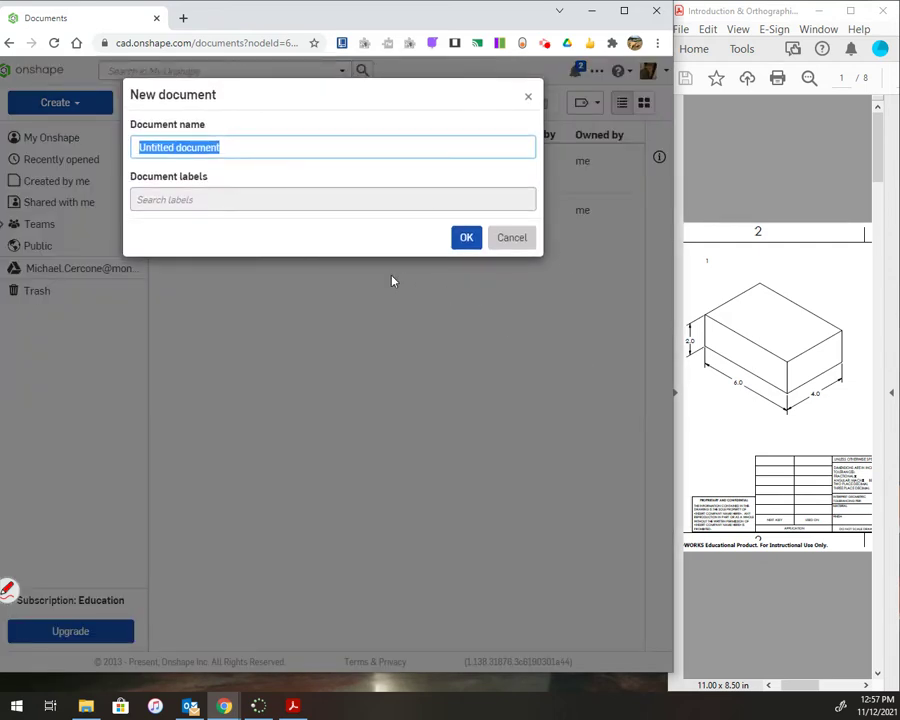
type("Intro")
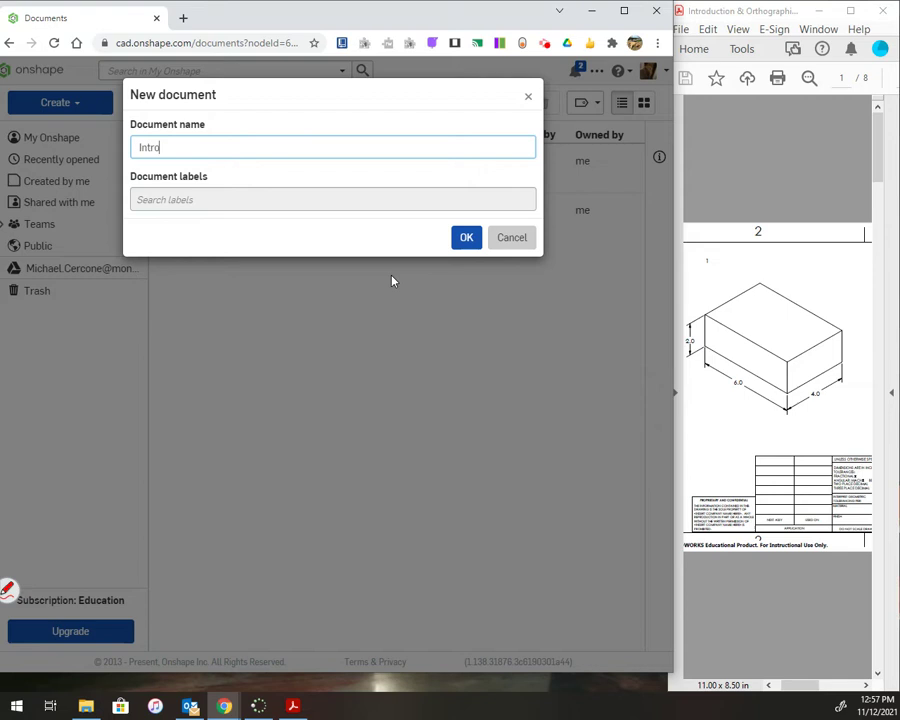
type(" Ortho")
key("Return")
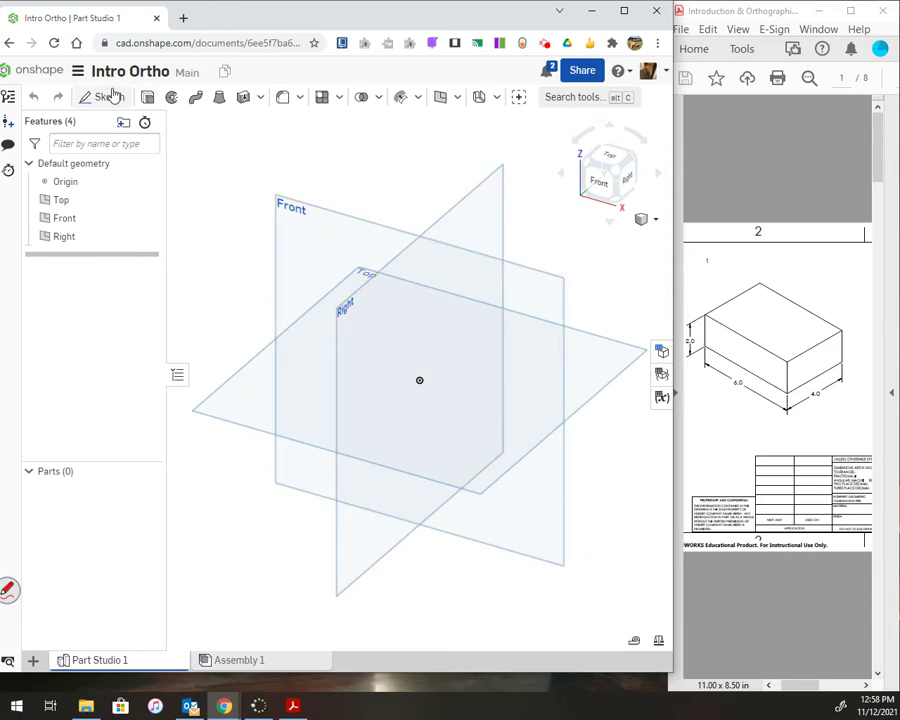
left_click(78, 72)
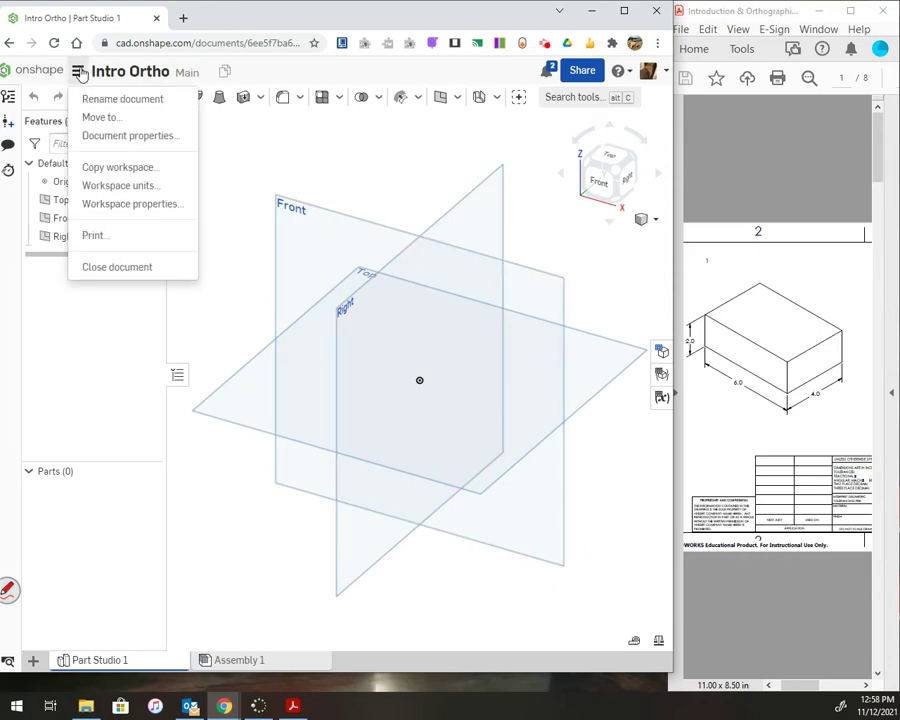
left_click(111, 185)
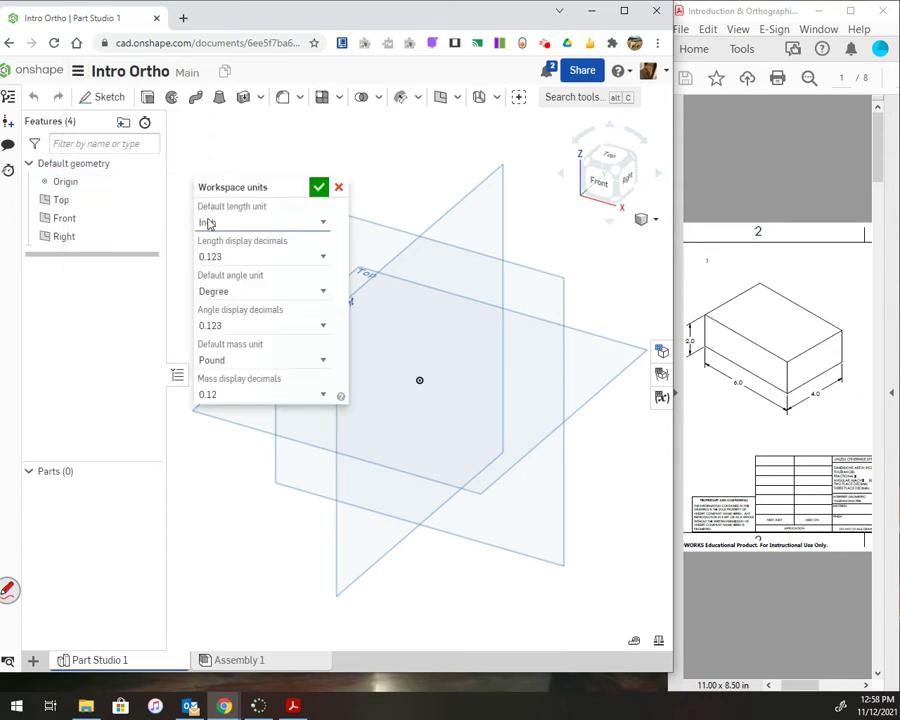
left_click(322, 223)
left_click(319, 188)
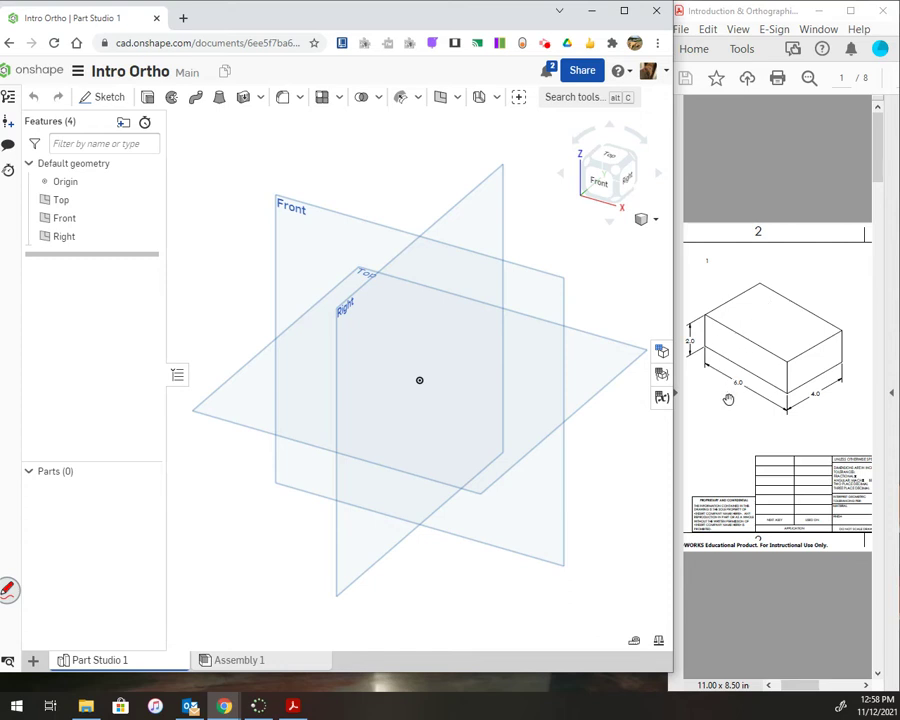
Start Sketch 1 on the Top plane and view it normal to the sketch plane
left_click(251, 410)
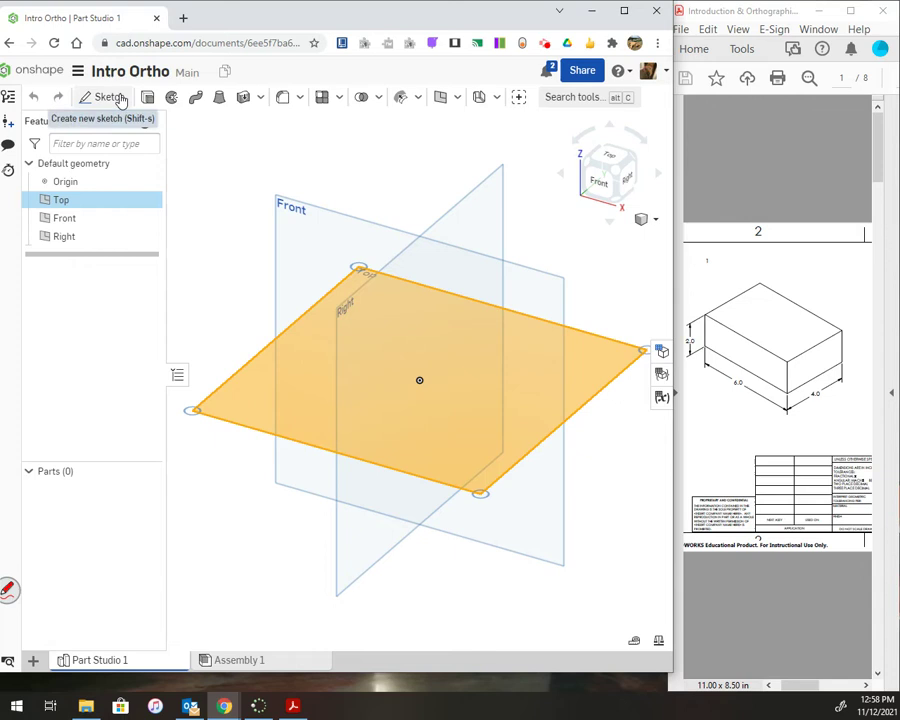
right_click(238, 394)
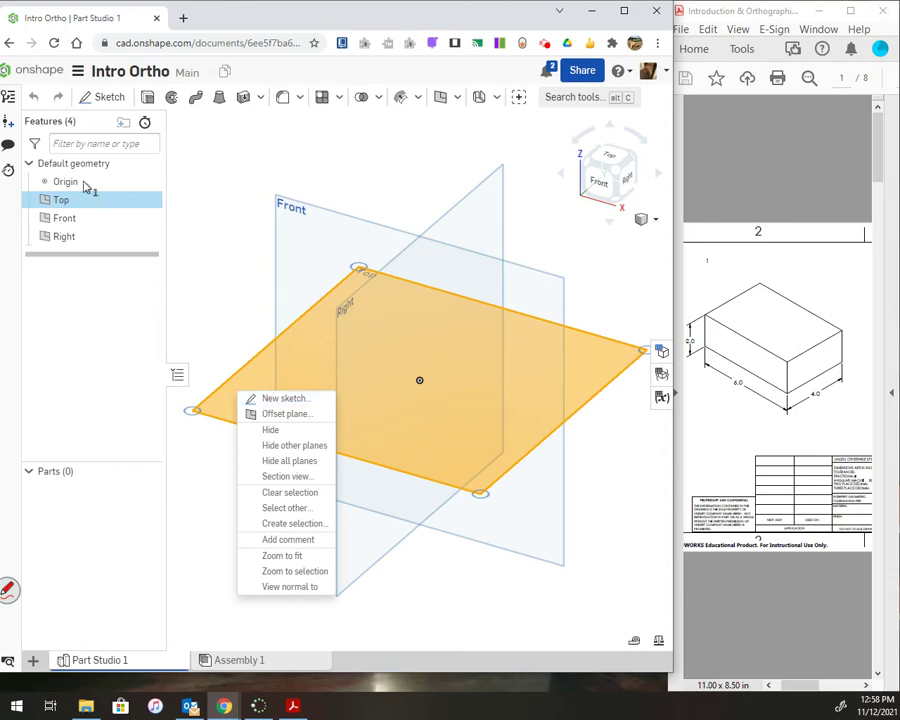
left_click(62, 203)
right_click(62, 203)
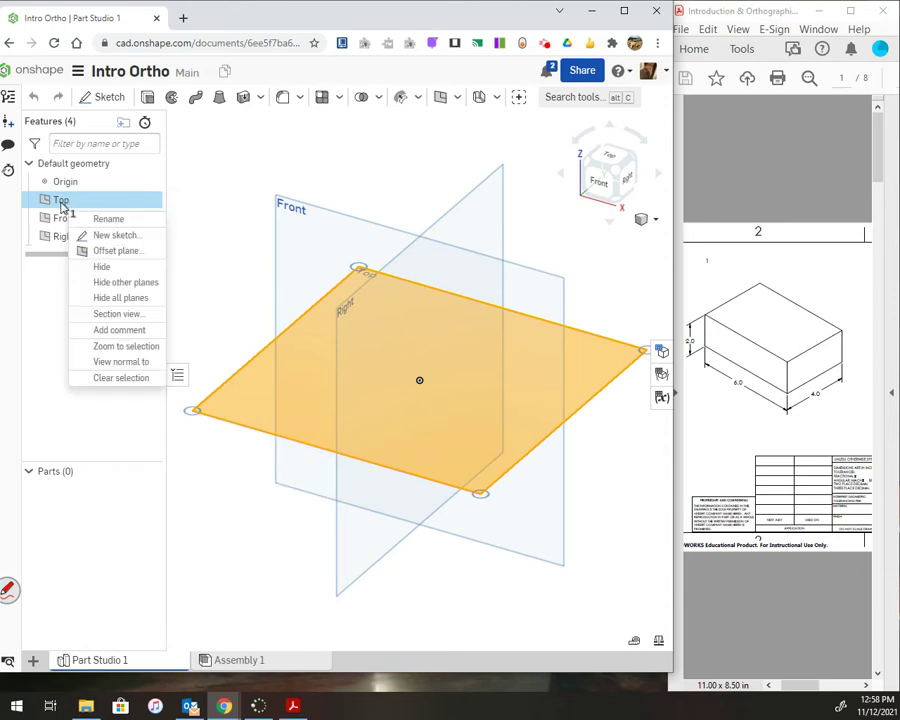
left_click(110, 237)
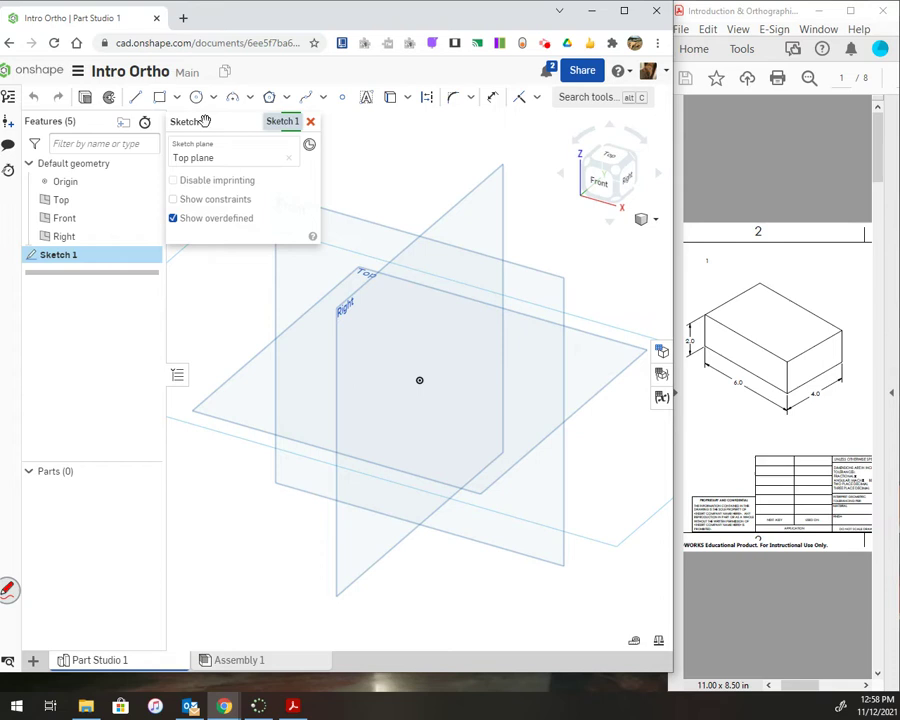
right_click(223, 335)
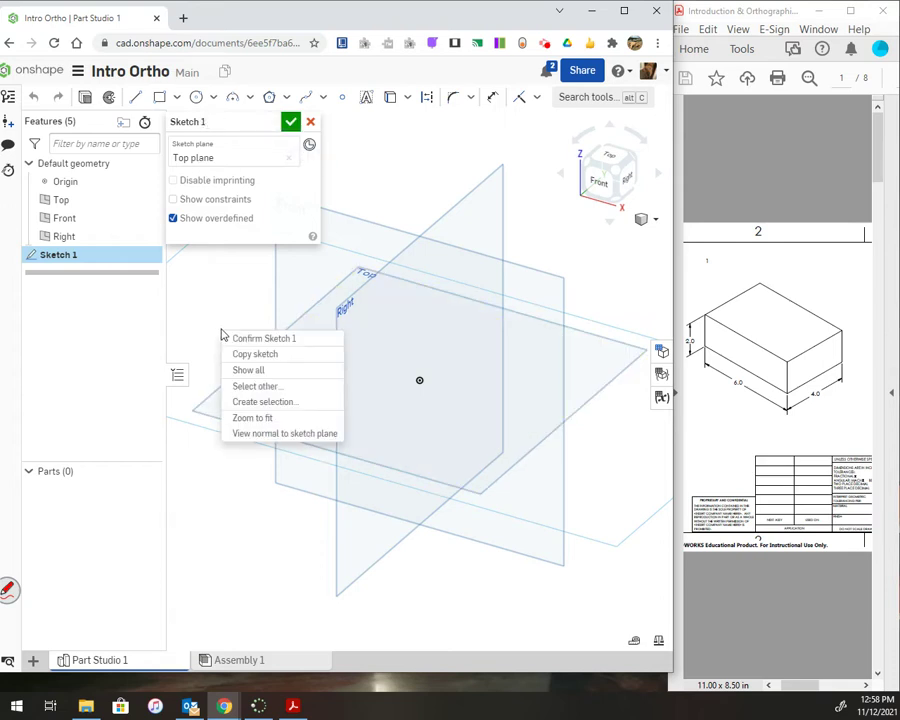
left_click(253, 435)
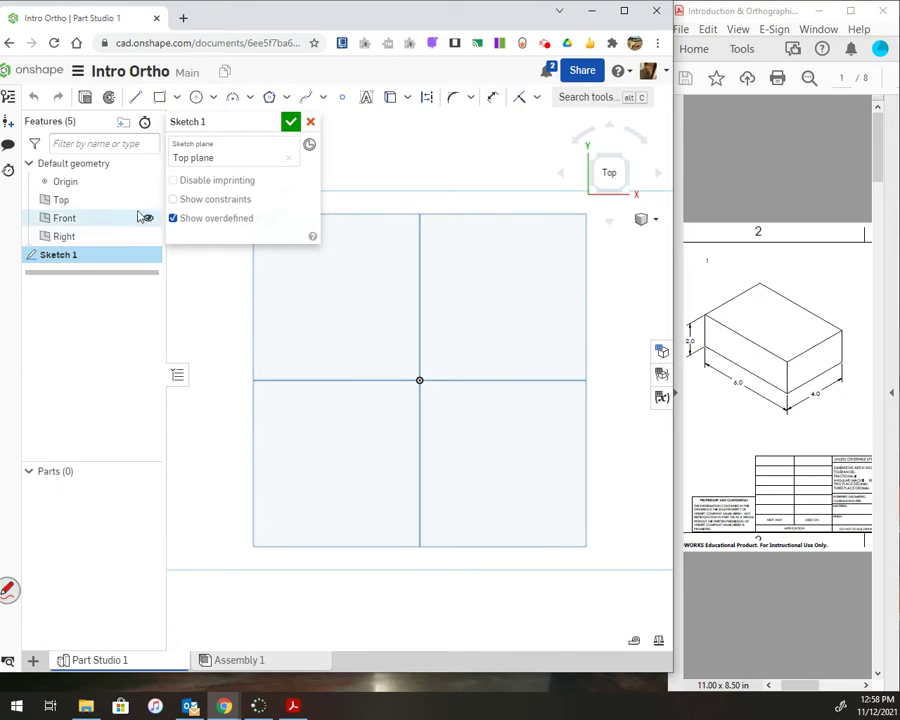
Hide the Top, Front and Right planes and bring up the sketch shortcut toolbar
left_click(148, 200)
left_click(148, 218)
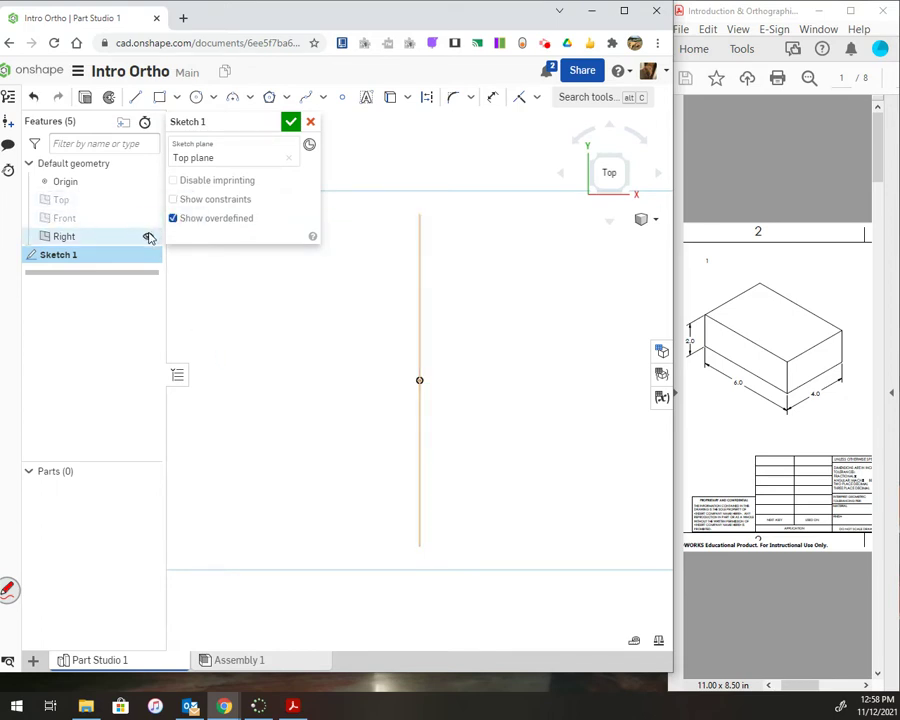
left_click(148, 236)
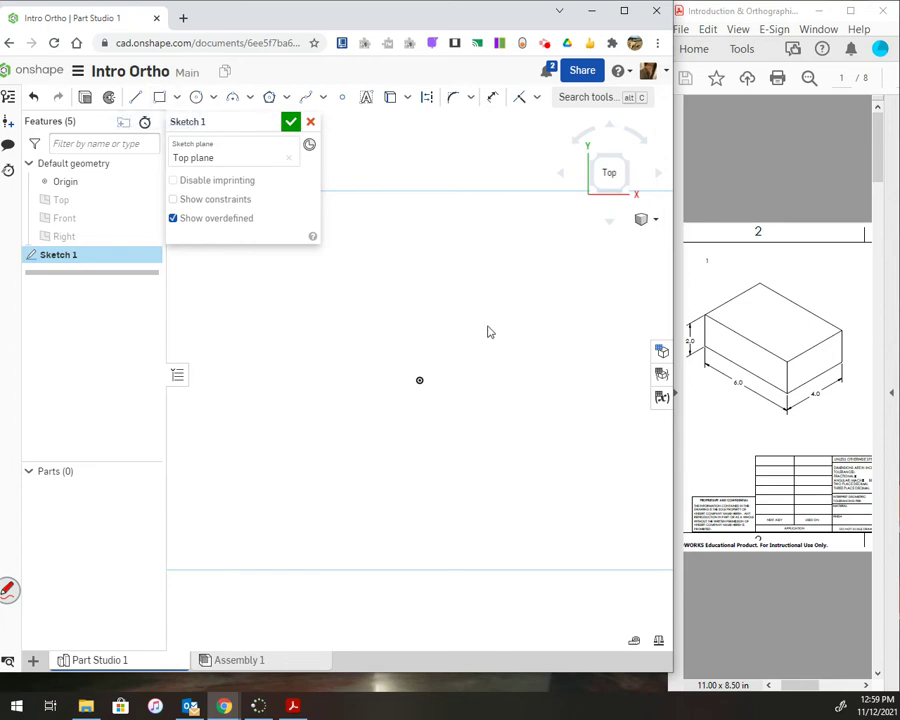
key("s")
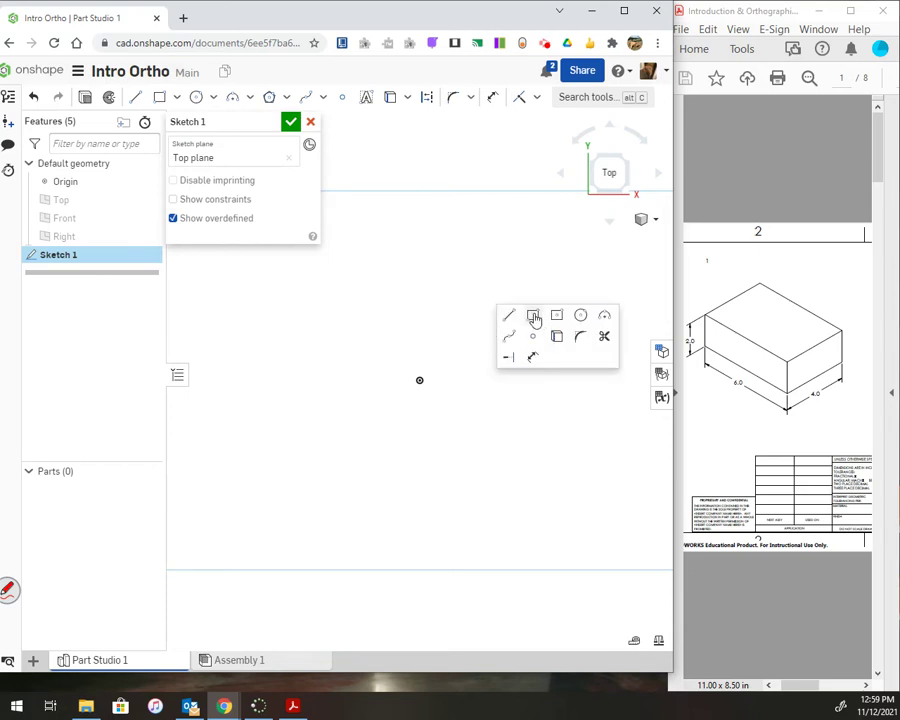
Draw a corner rectangle from the origin, dimensioned 6 wide by 4 tall
left_click(533, 316)
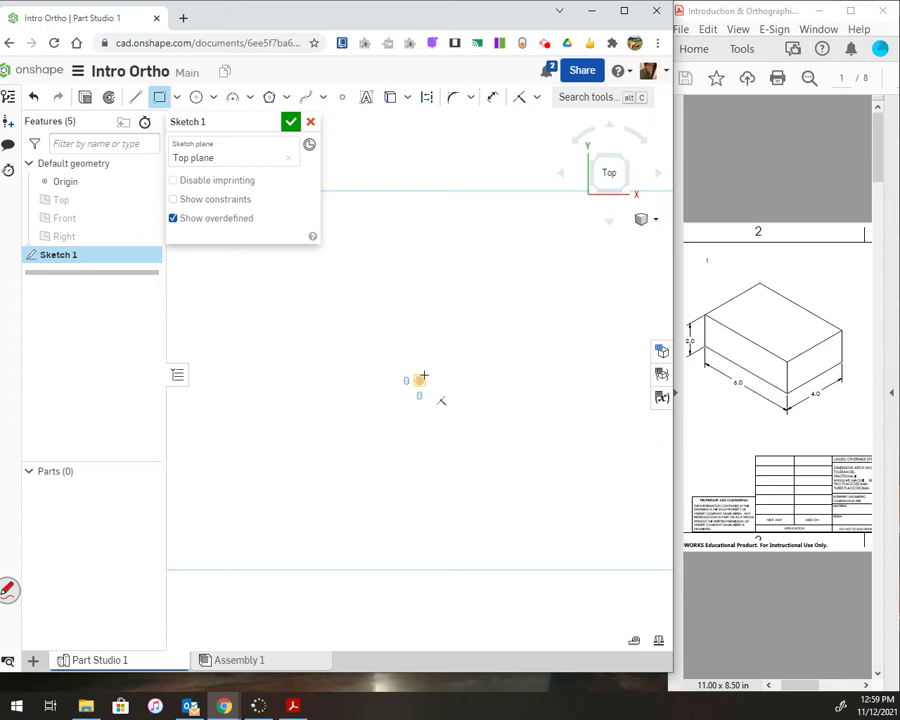
left_click(420, 379)
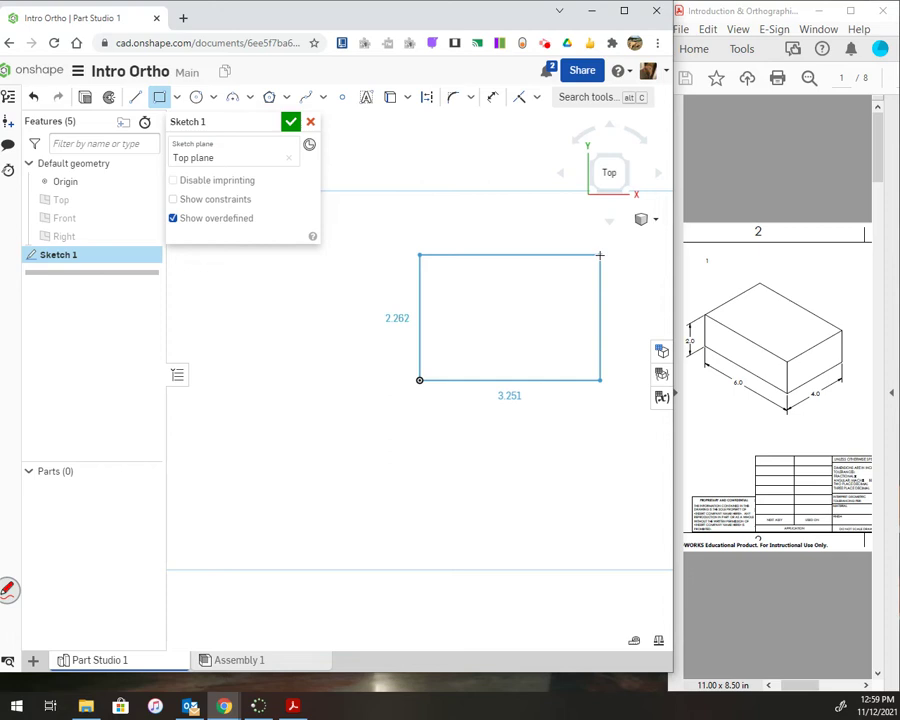
left_click(600, 255)
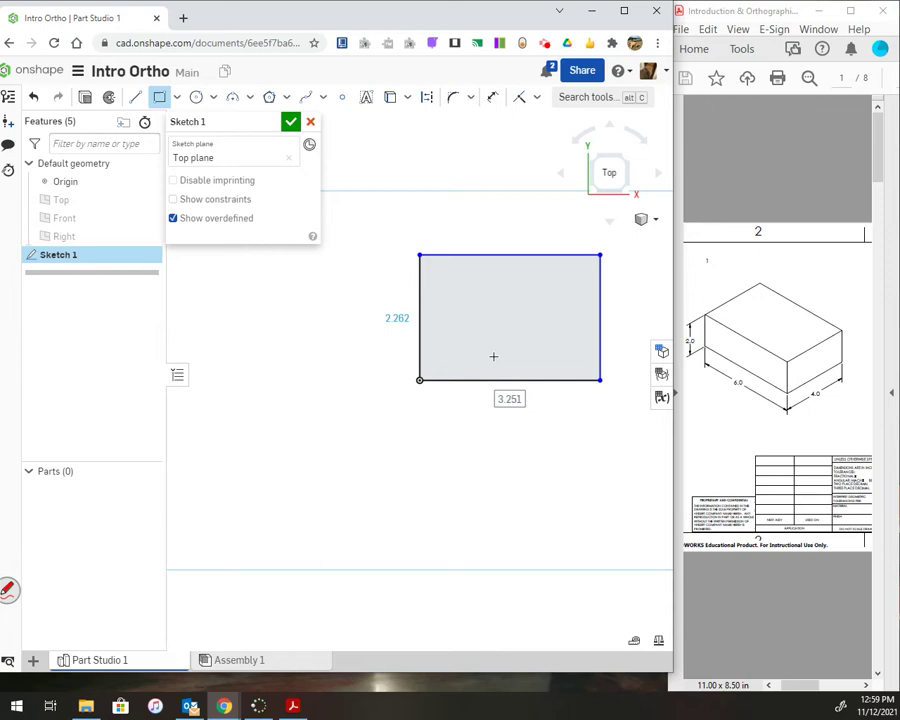
type("6")
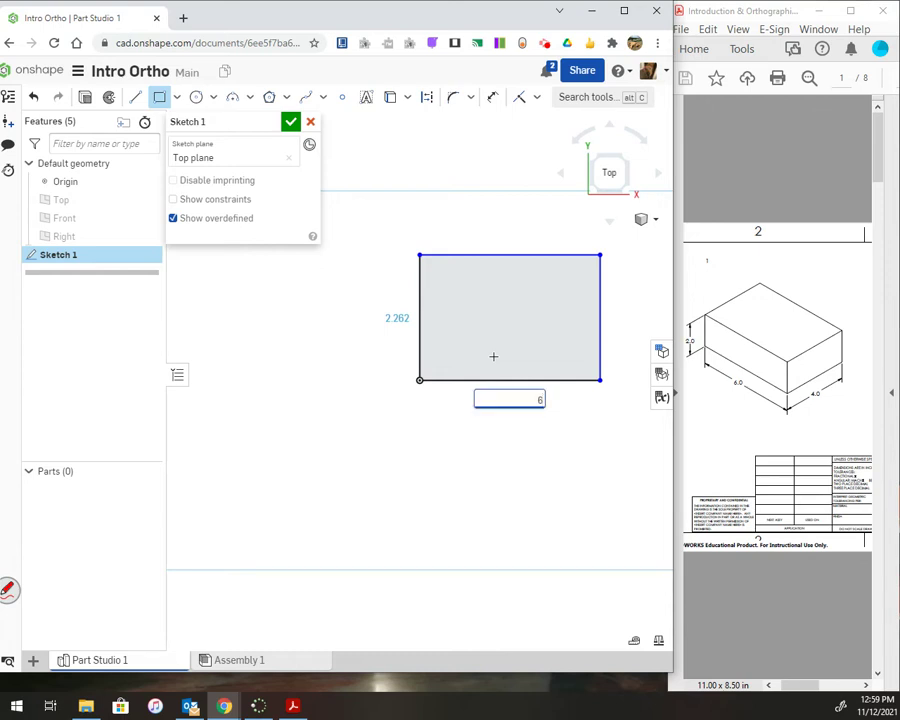
key("Return")
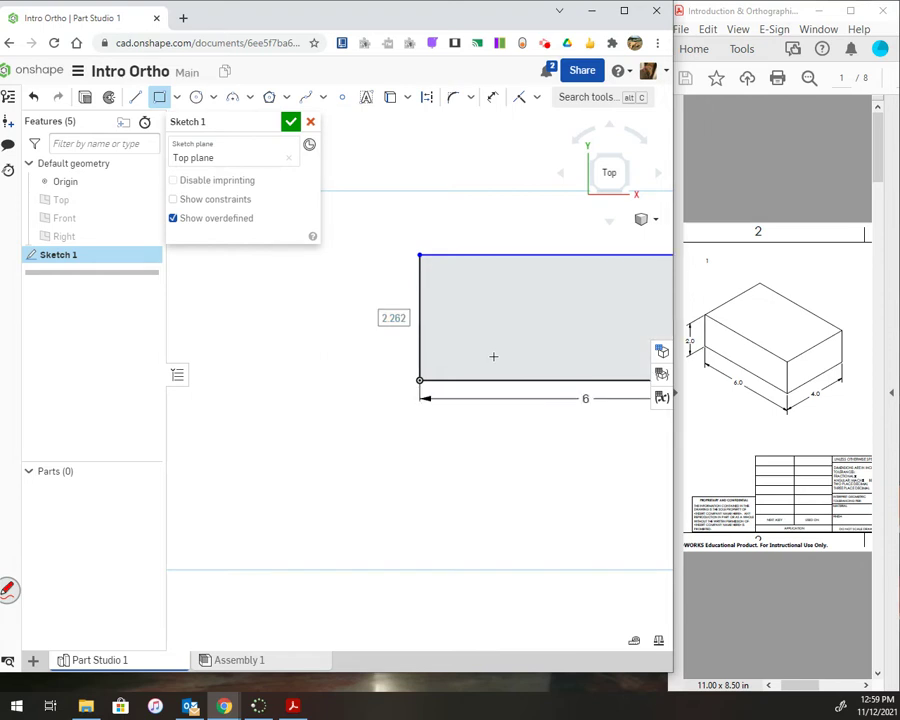
type("4")
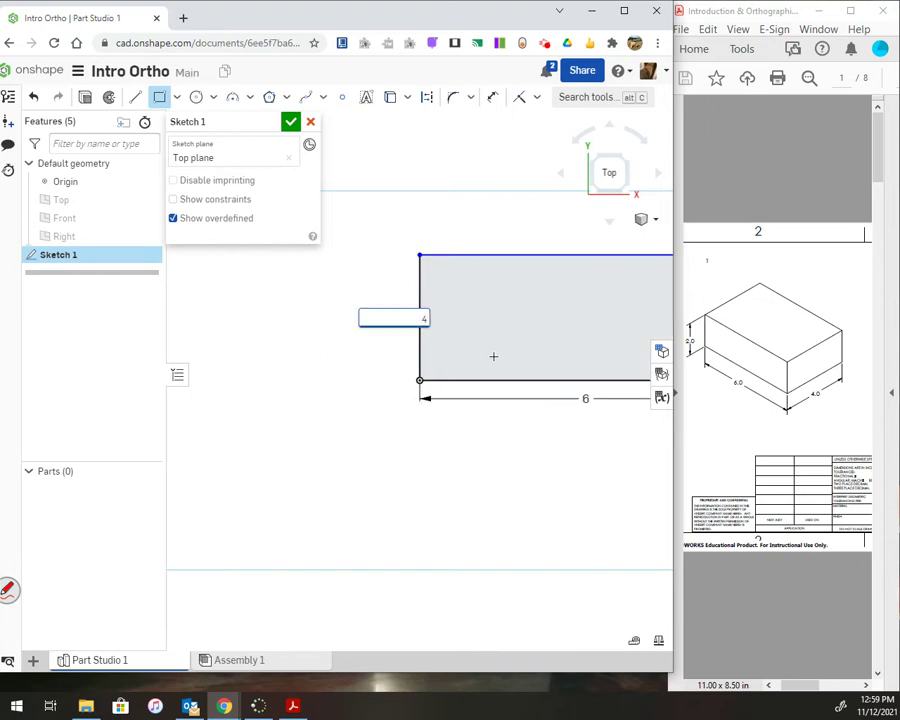
key("Return")
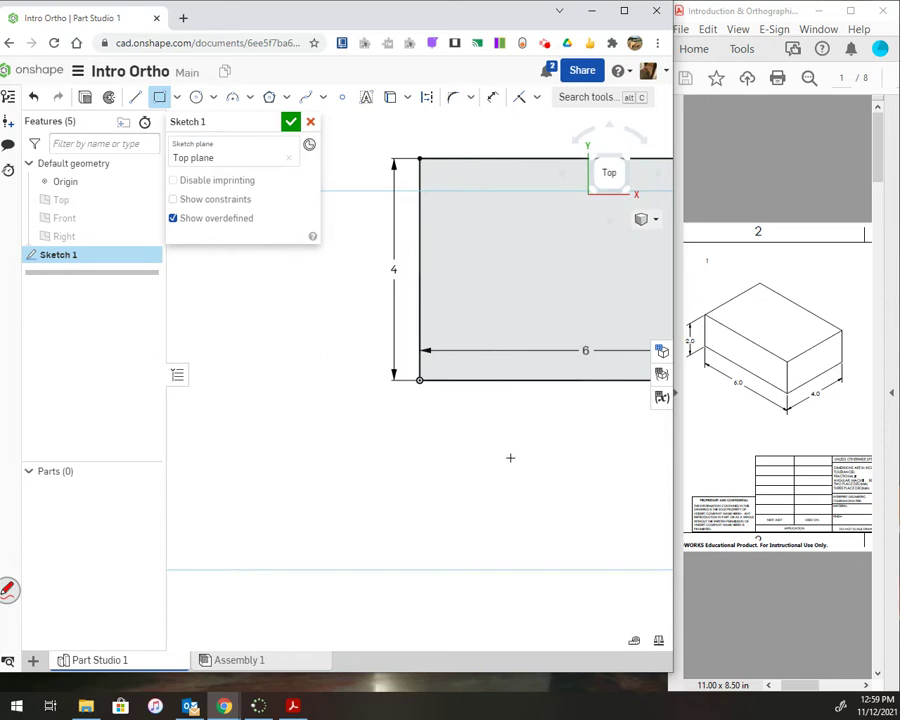
key("Escape")
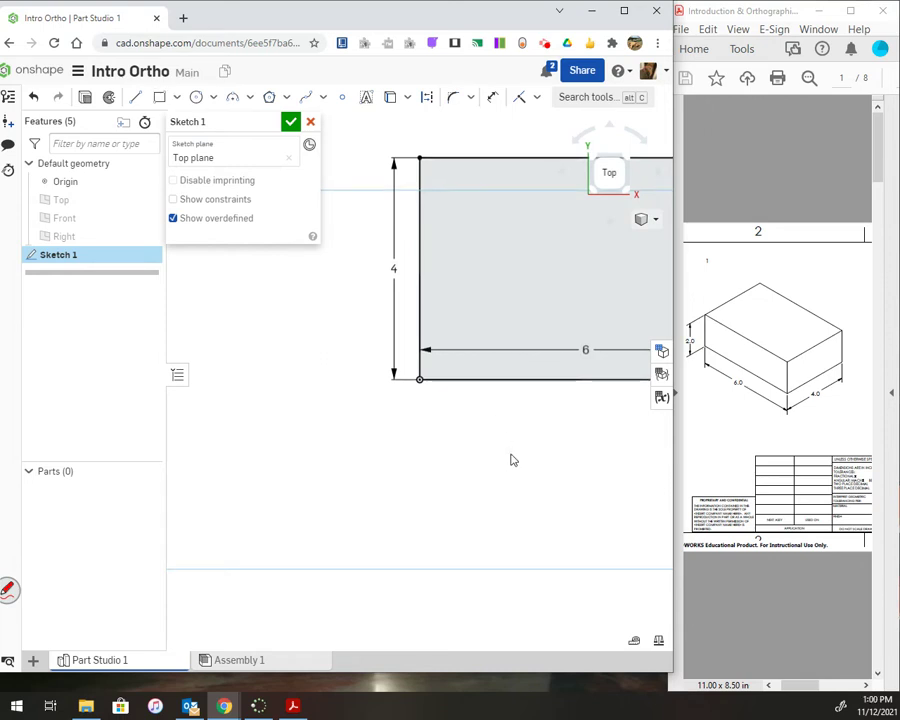
key("f")
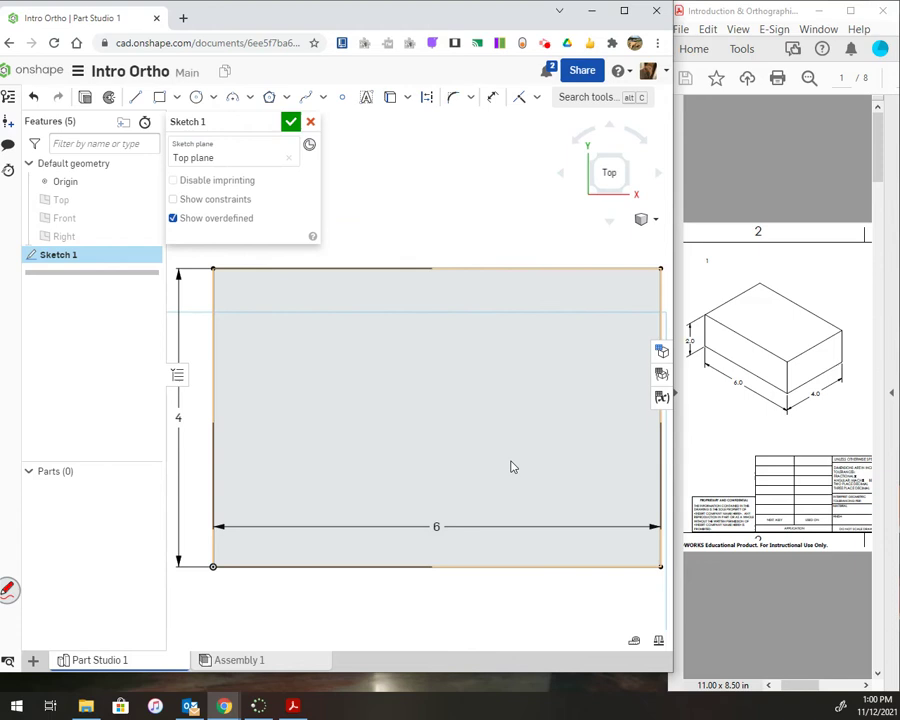
Delete the rectangle's old 6 width and 4 height dimensions
scroll(486, 564, "down", 2)
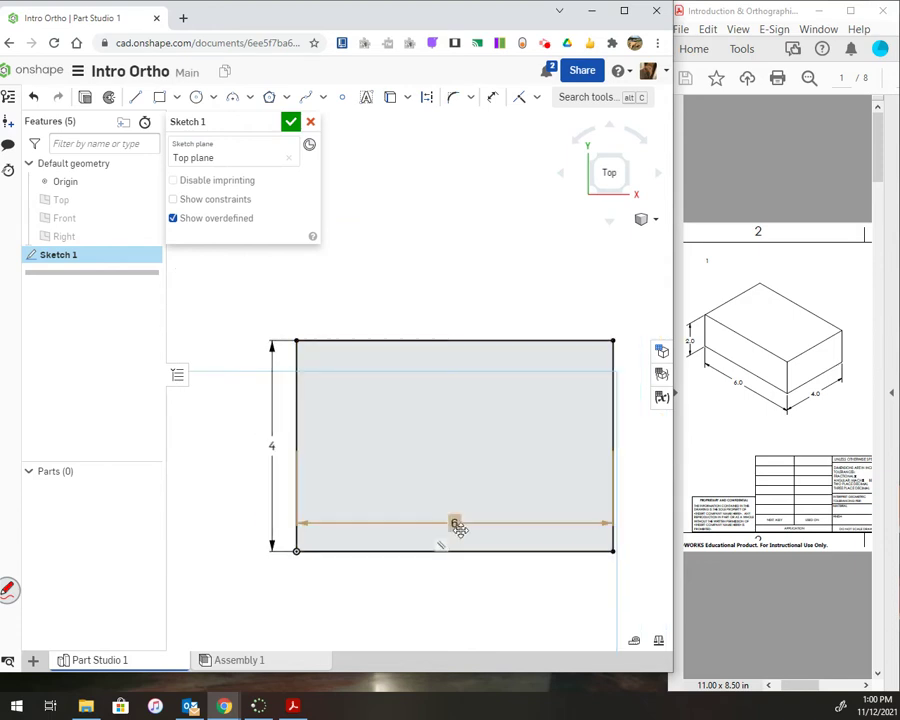
left_click(456, 522)
key("Delete")
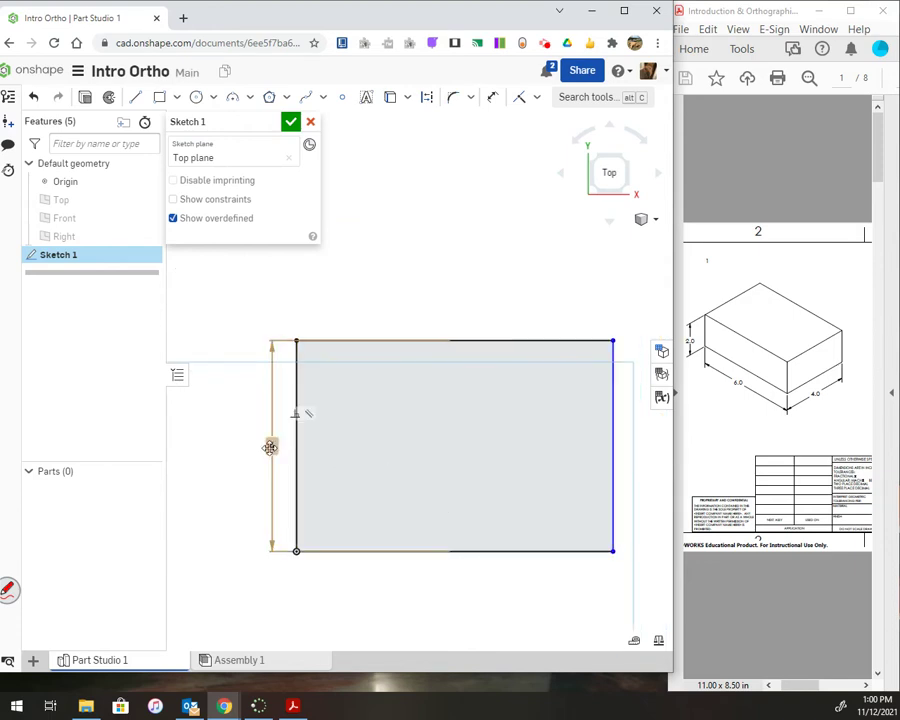
left_click(280, 483)
key("Delete")
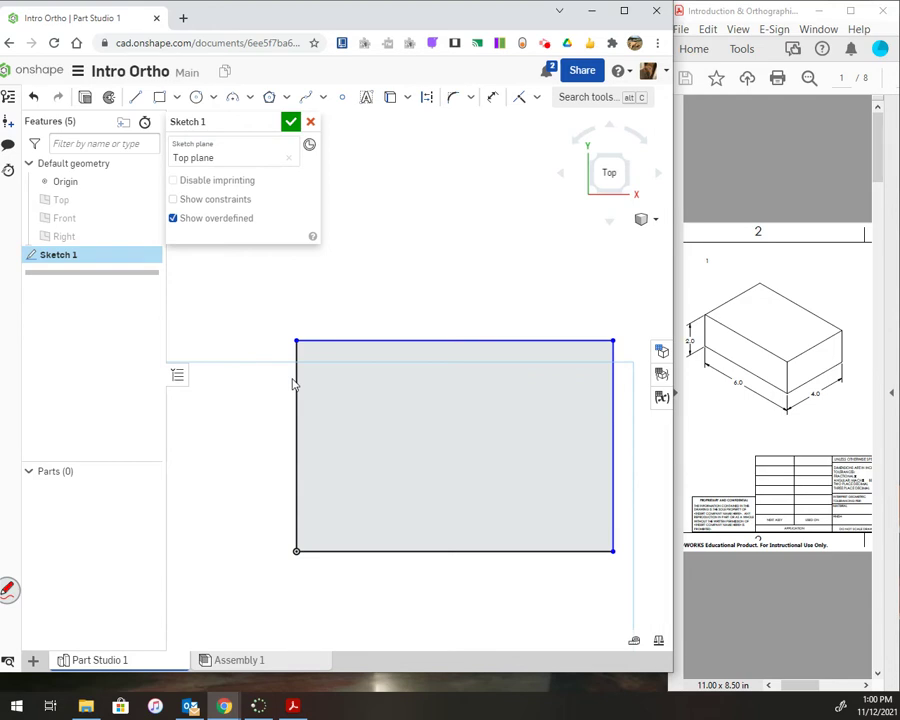
Dimension the top edge to 6 and the left edge to 4
left_click(493, 98)
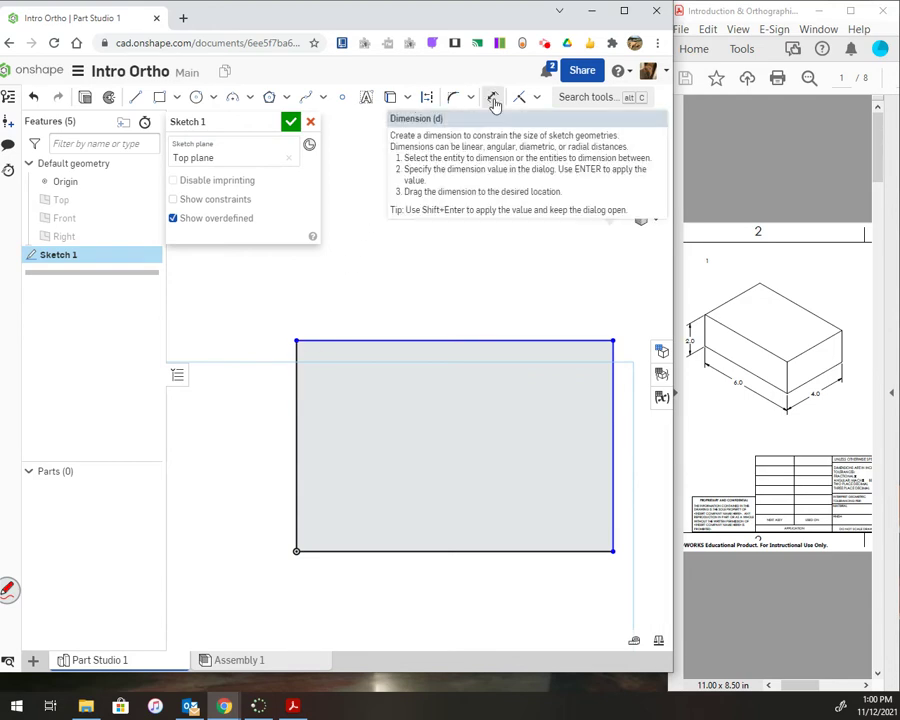
left_click(493, 100)
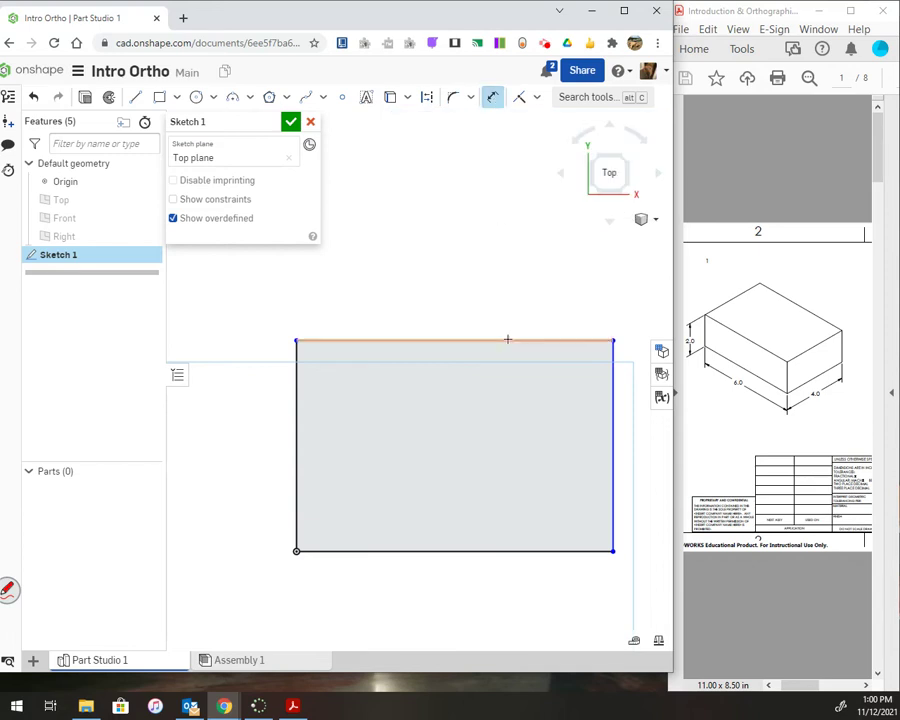
left_click(414, 340)
left_click(393, 308)
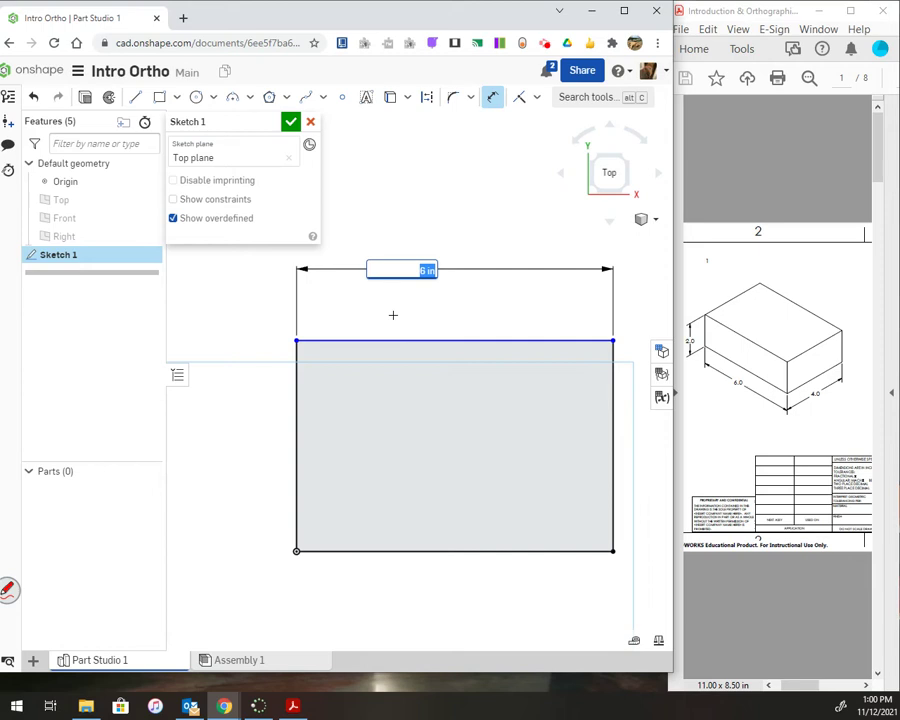
type("6")
key("Return")
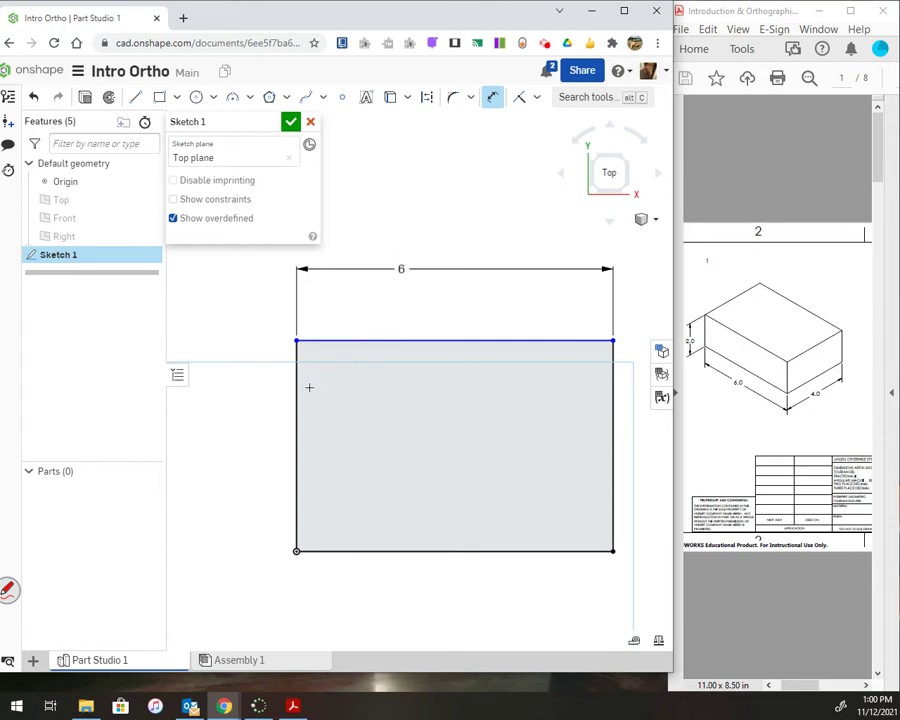
left_click(297, 387)
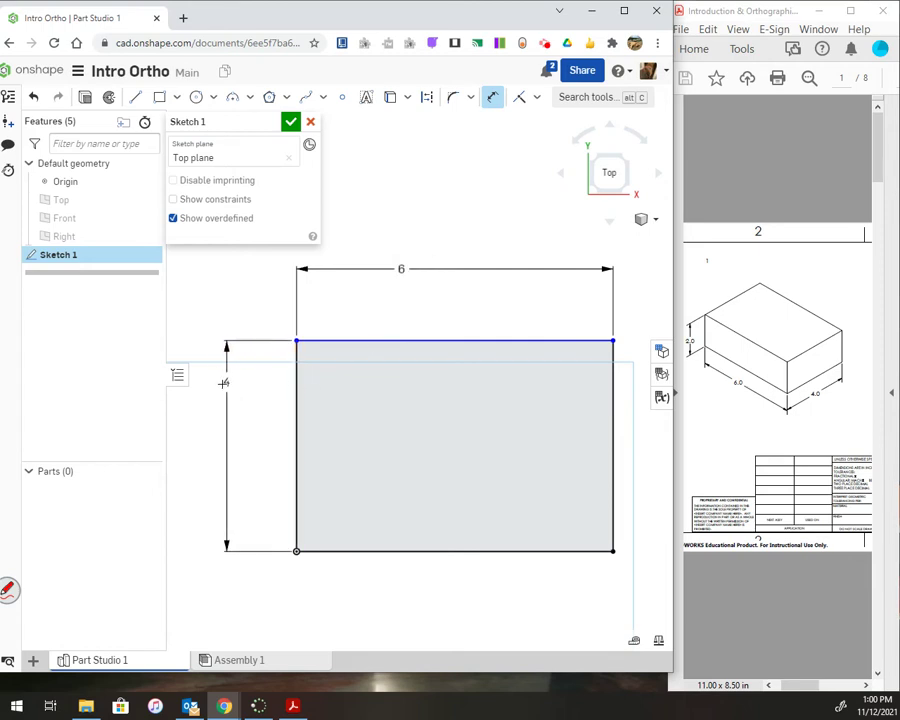
left_click(219, 389)
type("4")
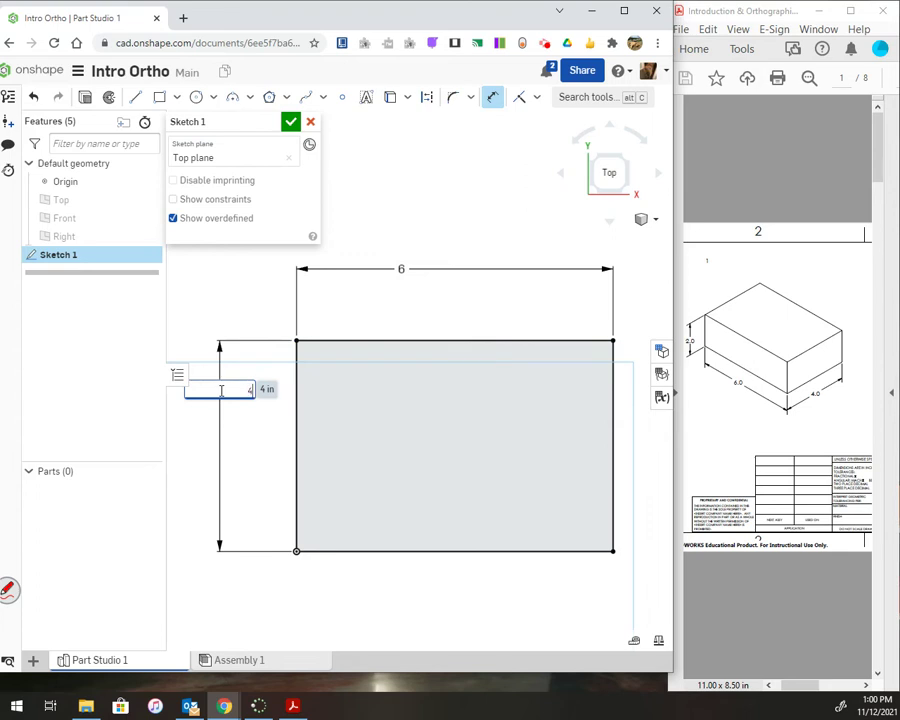
key("Return")
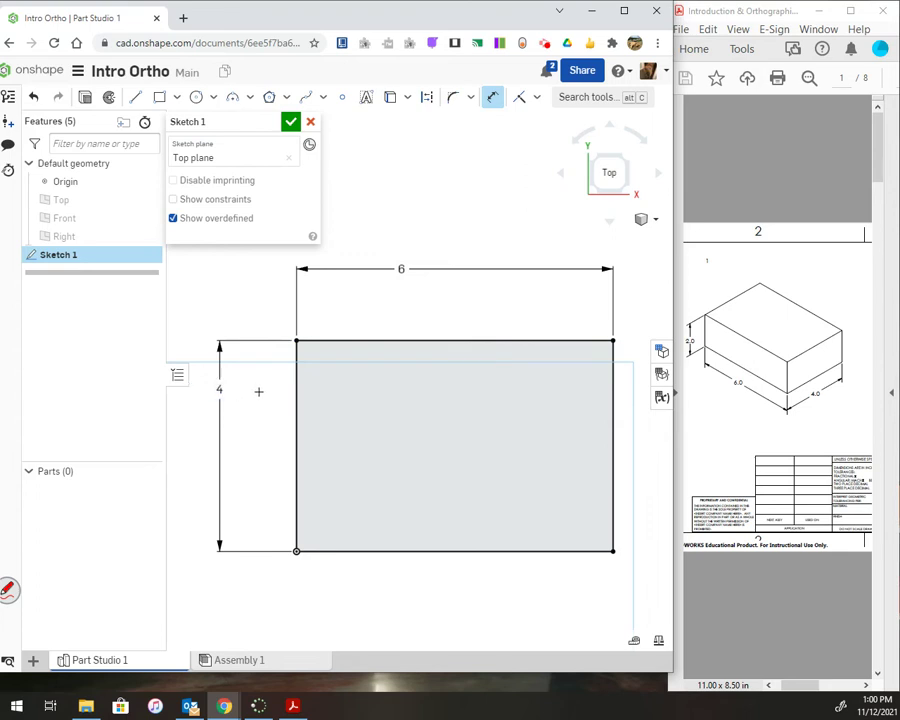
key("Escape")
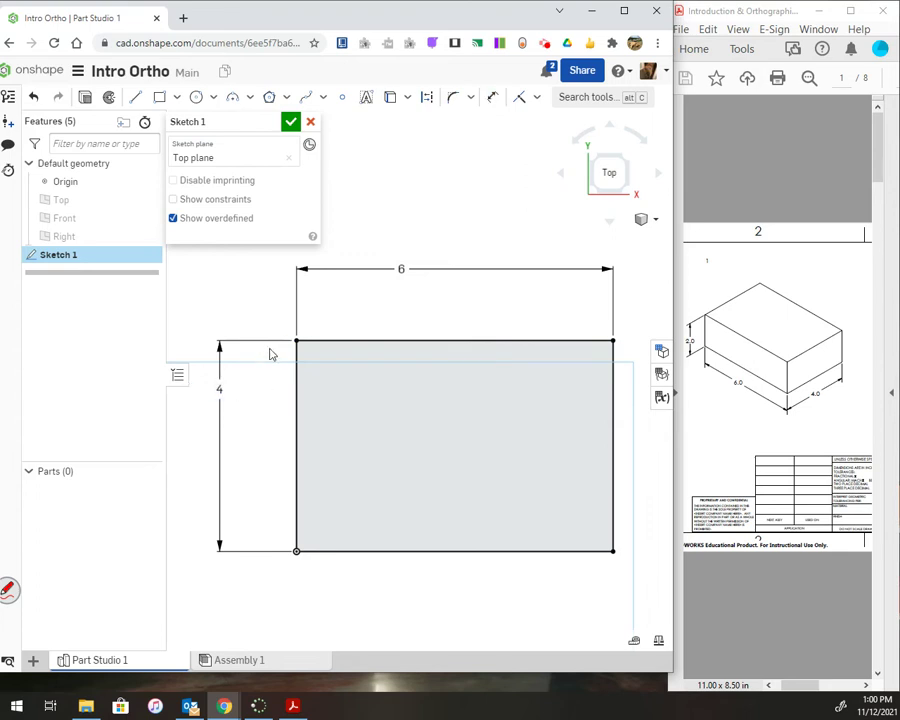
Close Sketch 1 and extrude it 2 in into a 6 × 4 × 2 block, shown isometrically
left_click(291, 121)
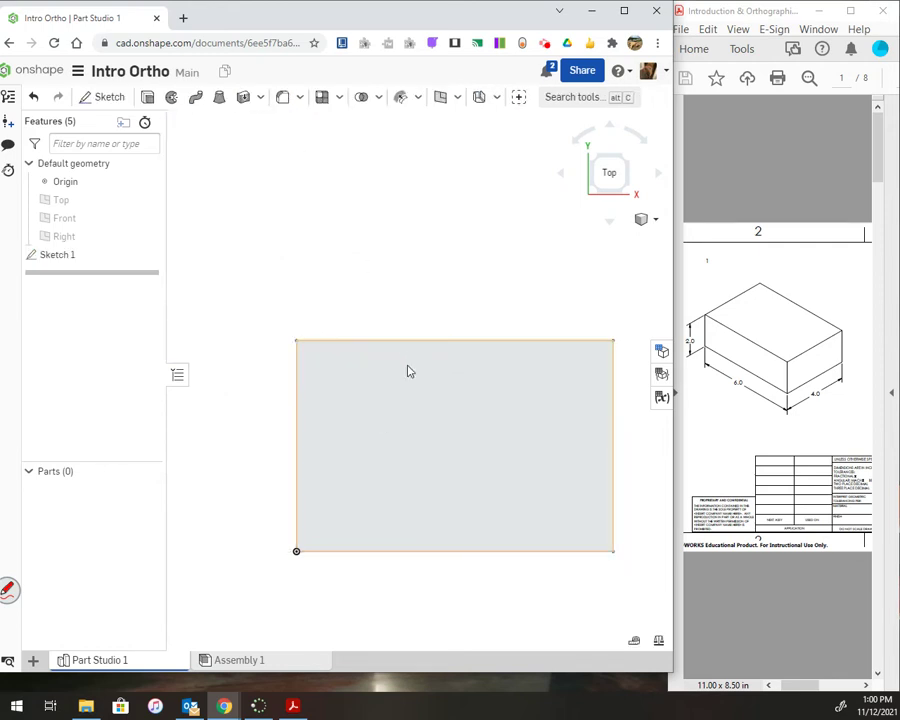
mouse_move(400, 412)
right_mouse_down()
mouse_move(392, 371)
mouse_move(378, 384)
right_mouse_up()
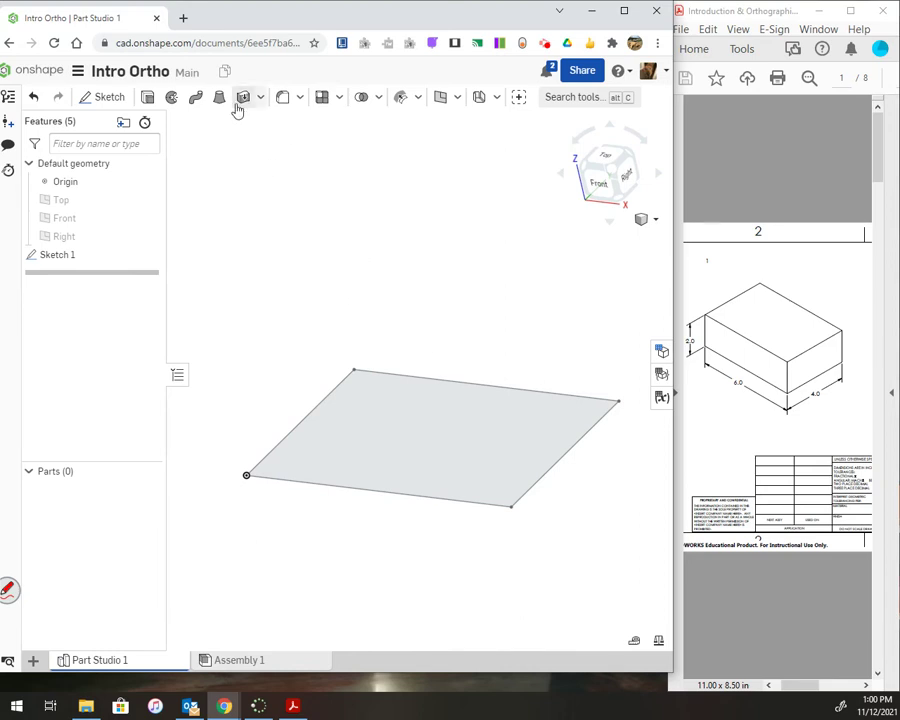
left_click(148, 99)
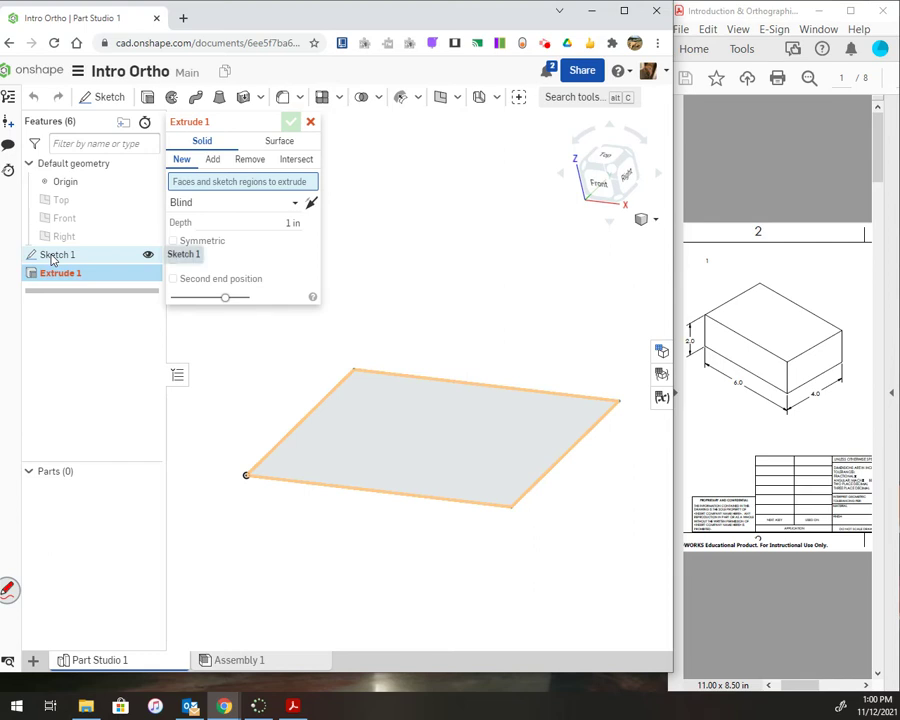
left_click(52, 258)
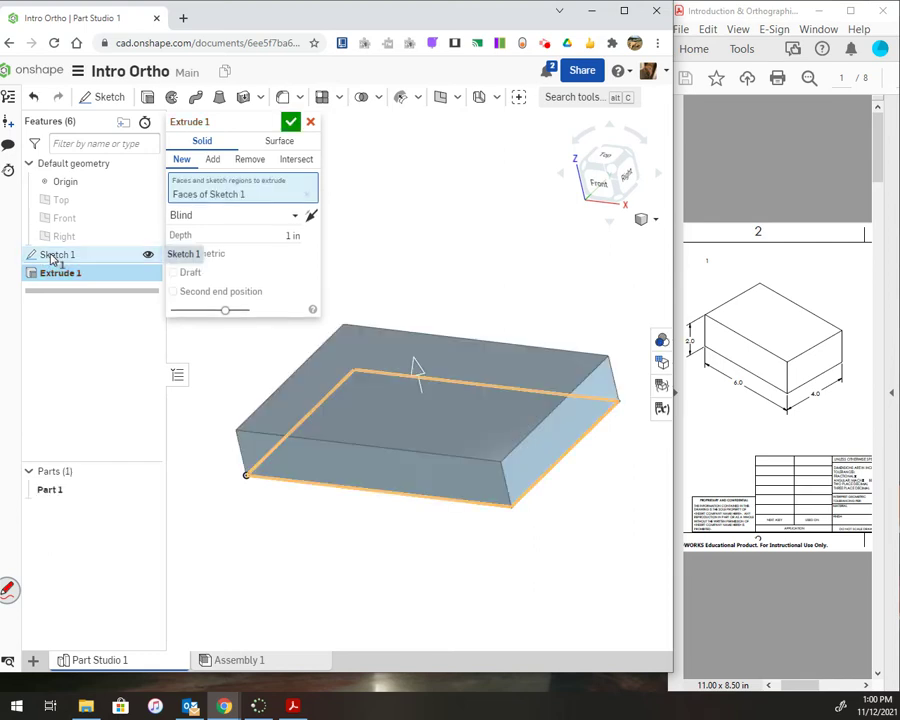
left_click(280, 234)
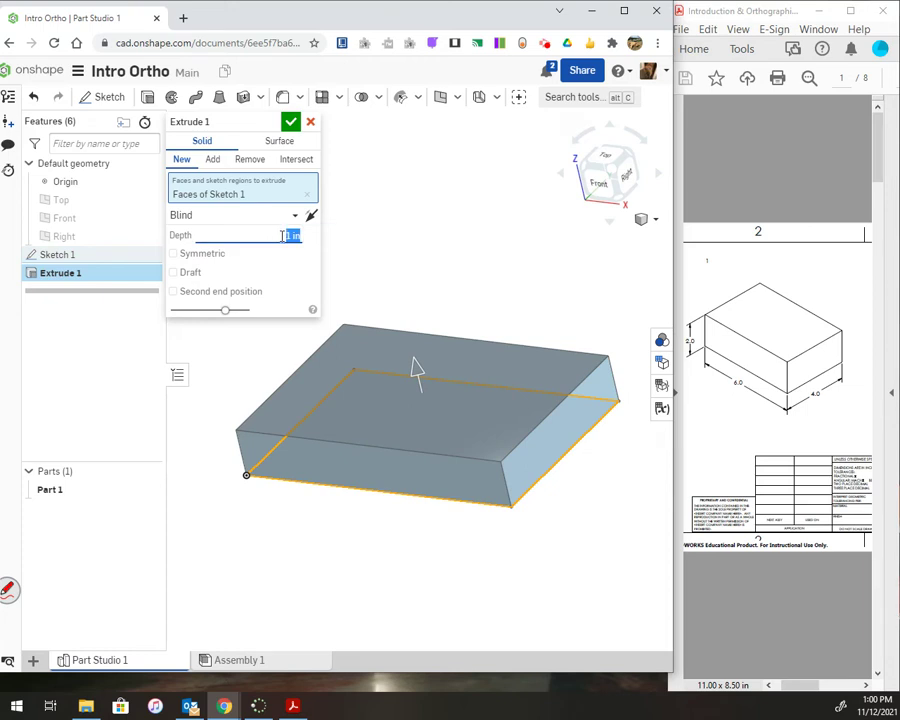
type("2")
key("Return")
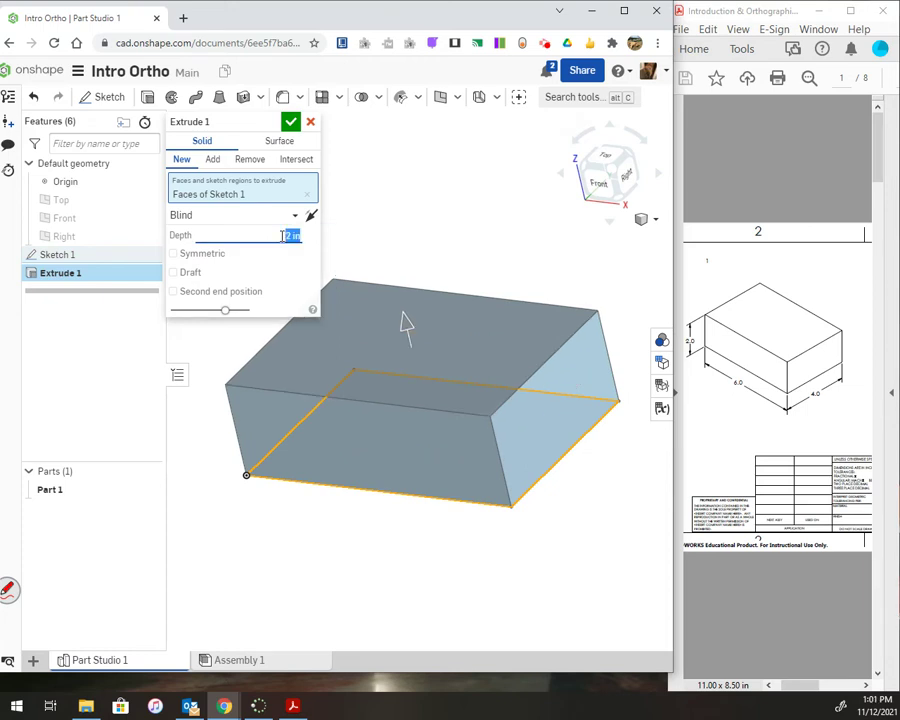
key("Return")
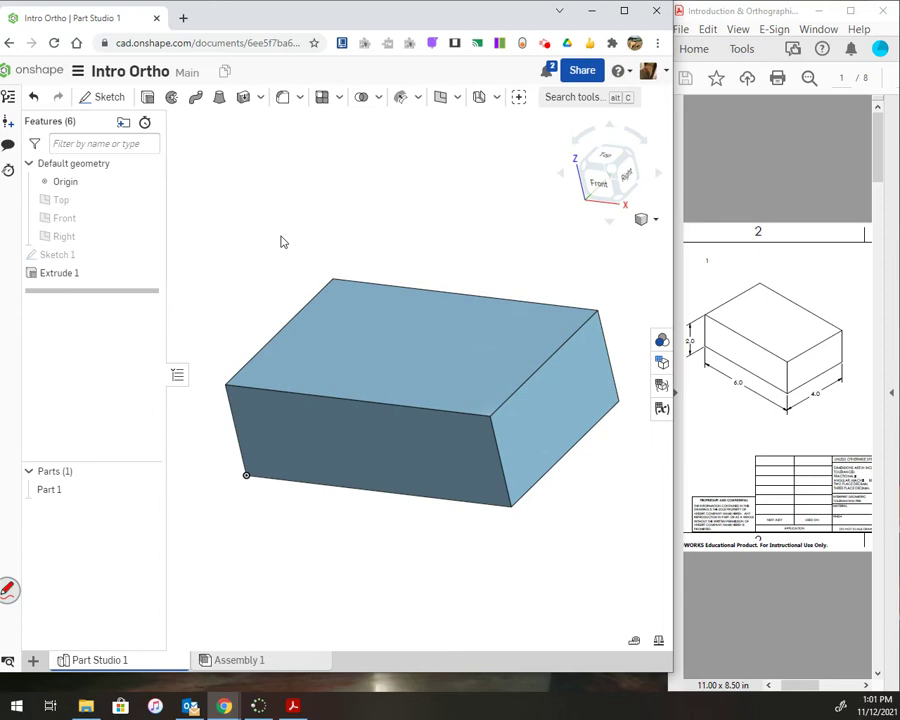
key("shift+7")
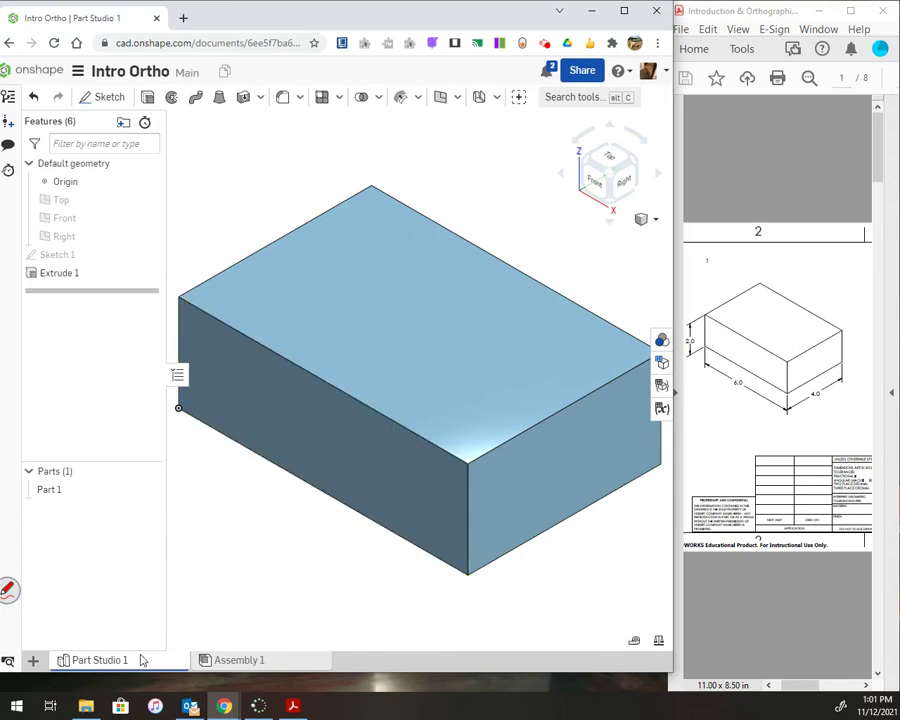
Rename the Part Studio 1 tab to '1'
mouse_move(92, 662)
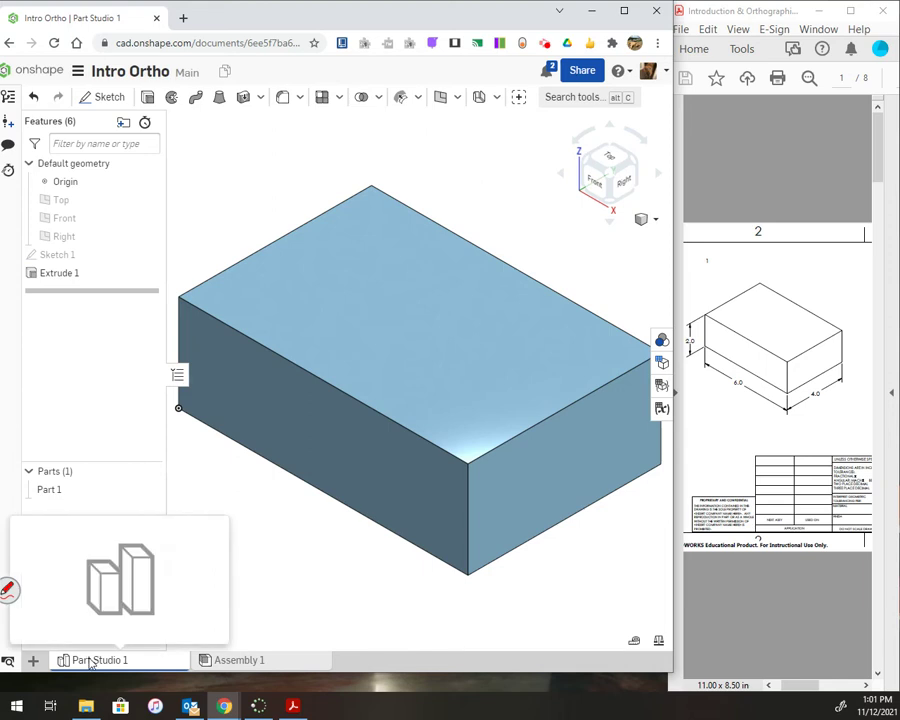
right_click(92, 664)
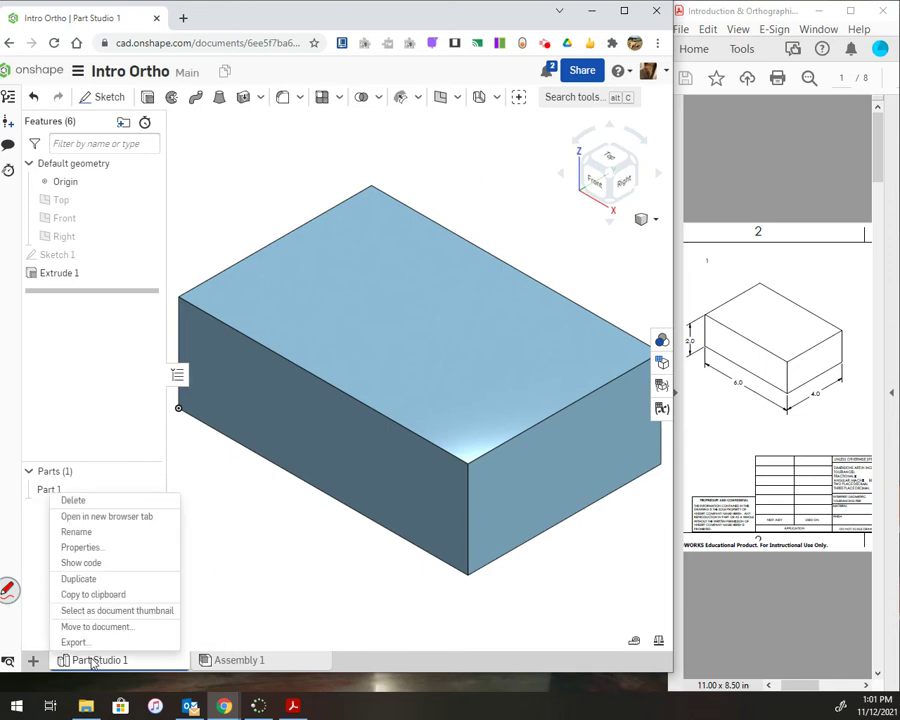
left_click(94, 532)
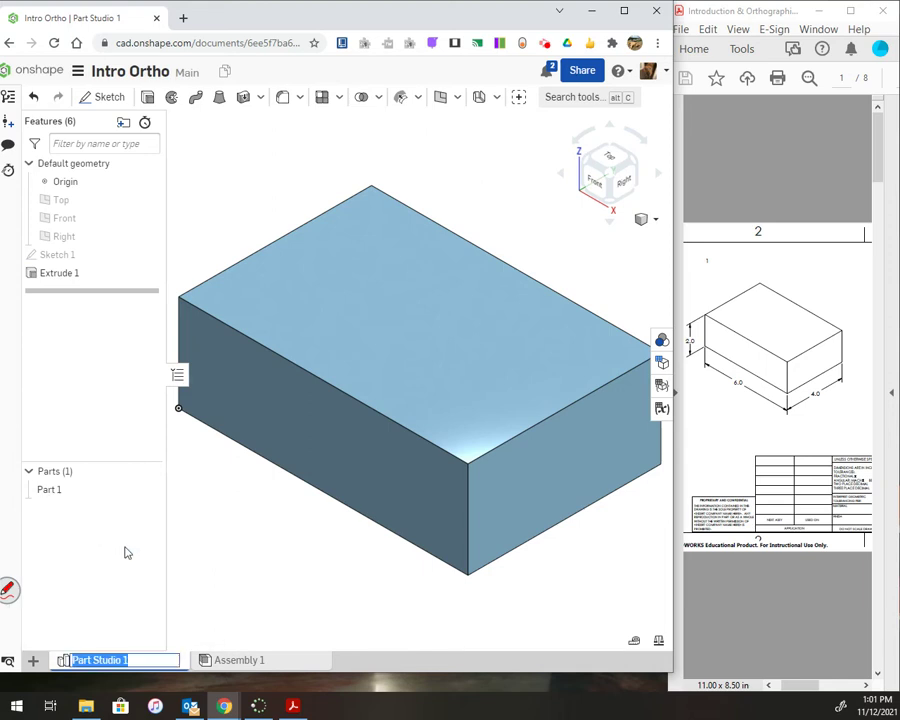
type("1")
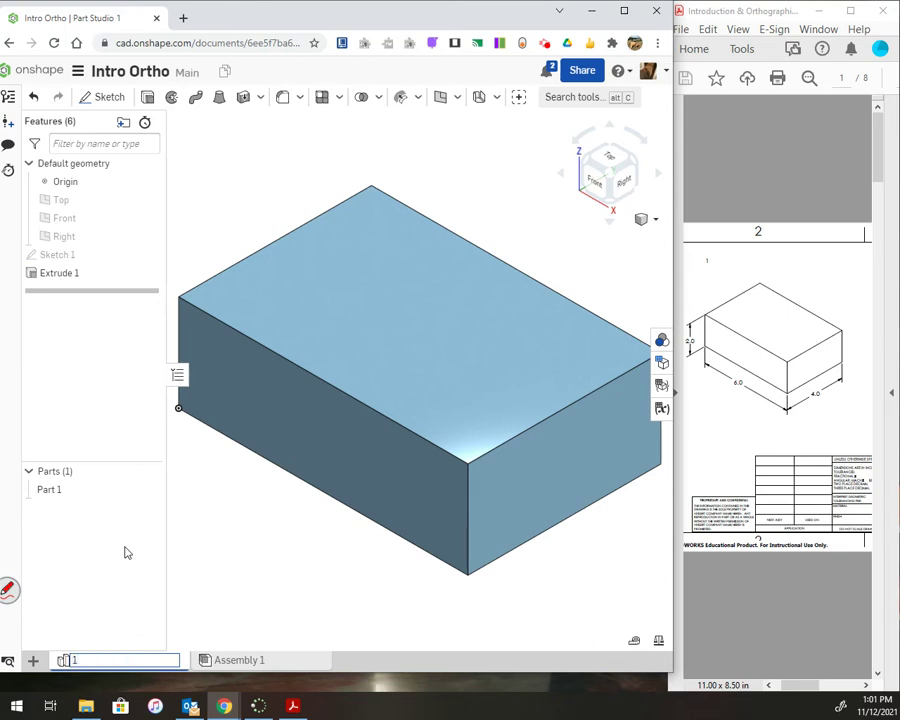
key("Return")
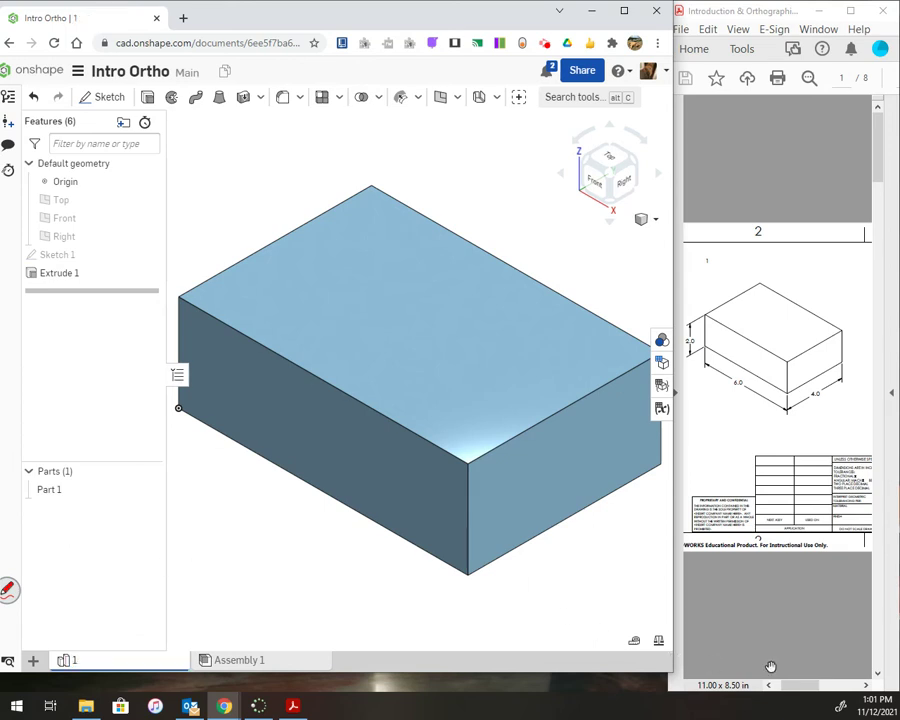
left_click_drag(798, 685, 838, 686)
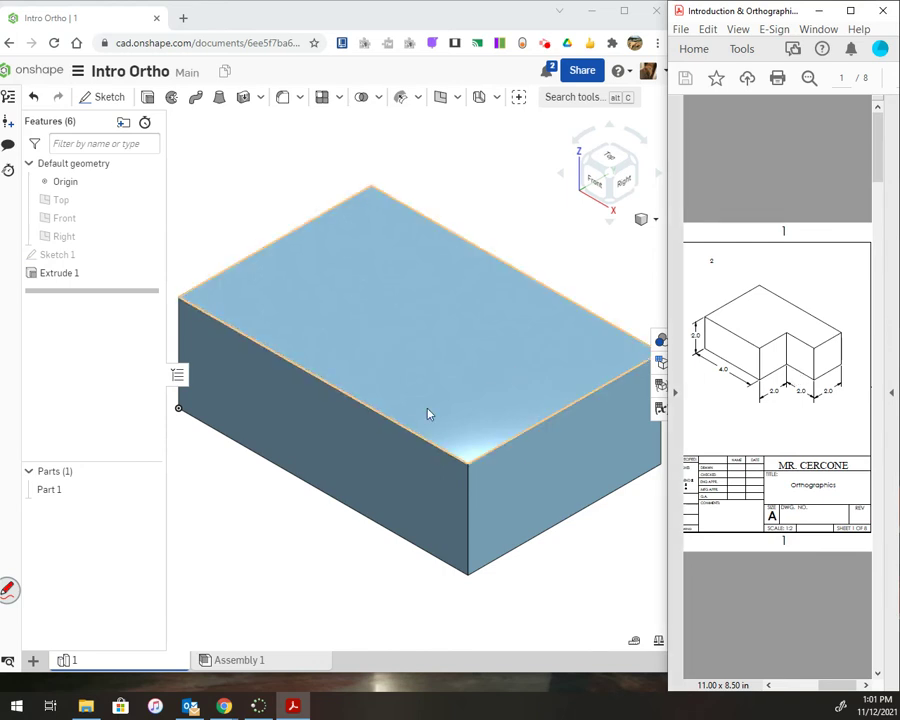
Duplicate the tab '1' and switch to the copied part studio
right_click(86, 664)
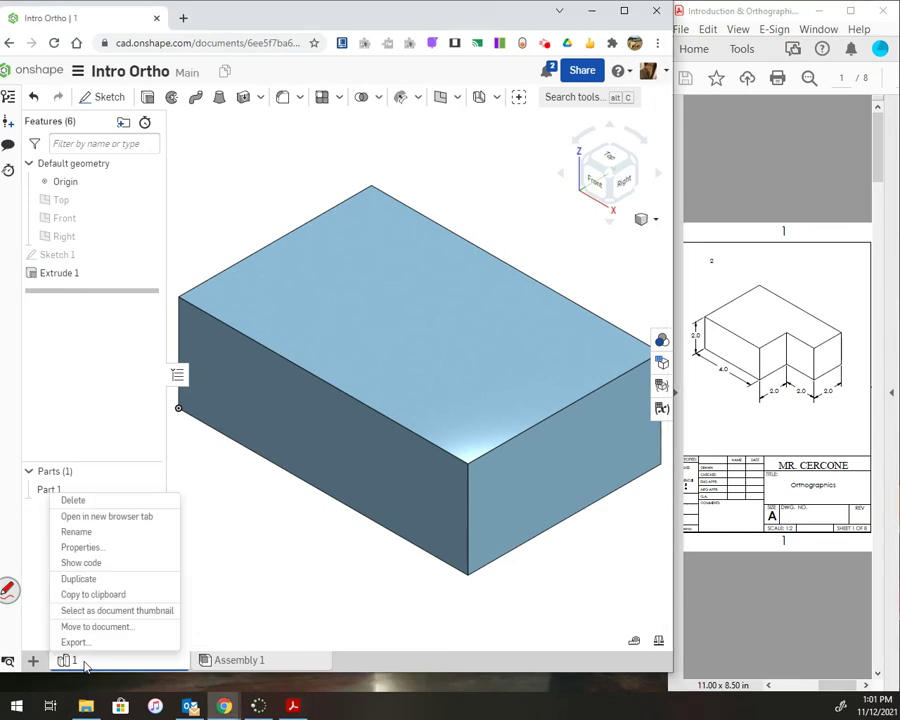
left_click(90, 580)
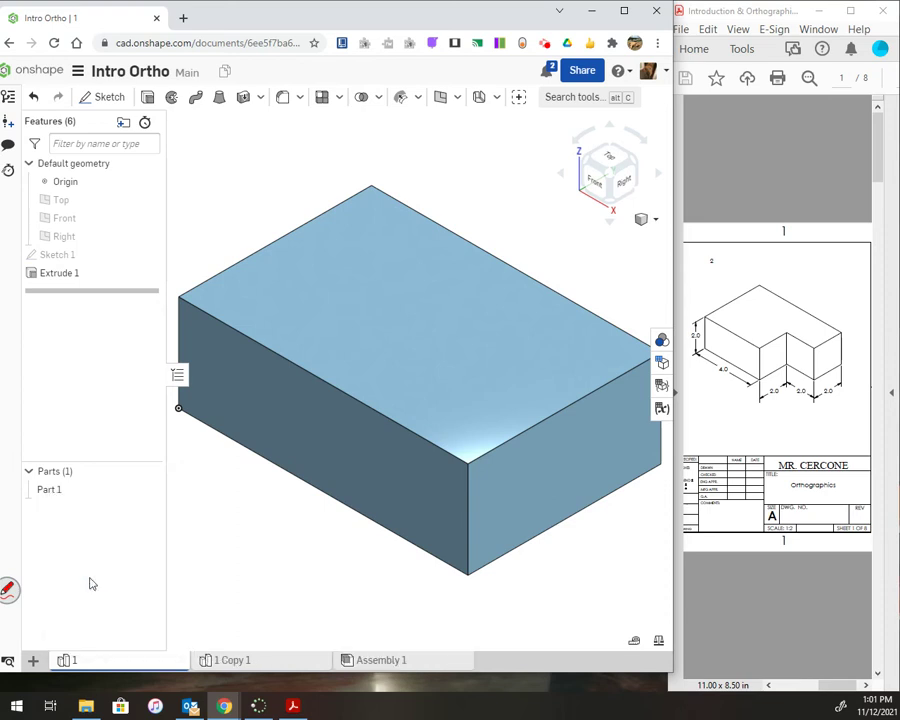
left_click(230, 662)
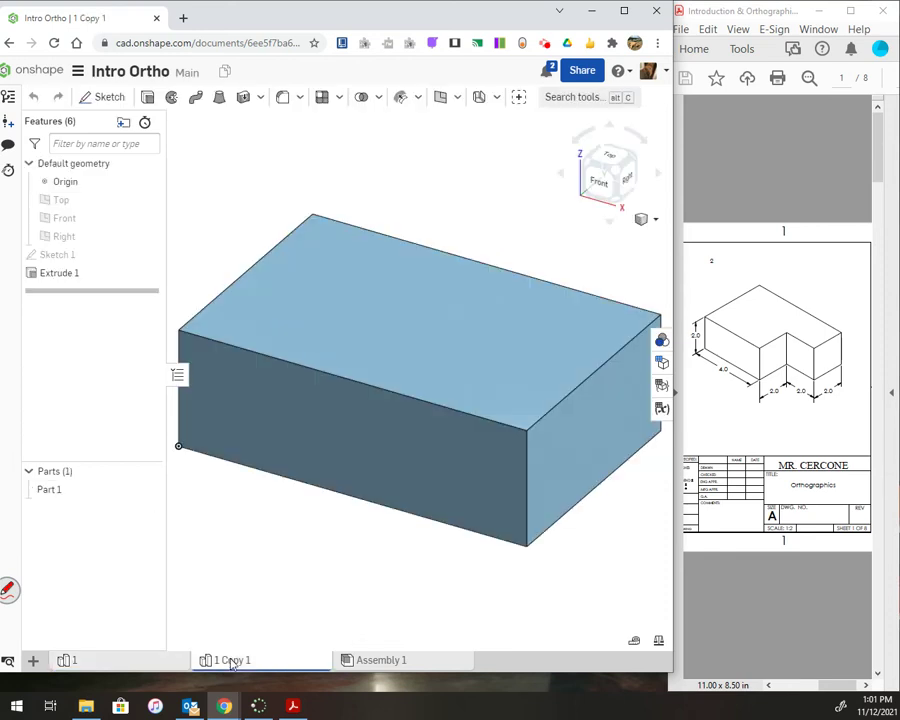
Rename the copied part studio to '2'
right_click(232, 661)
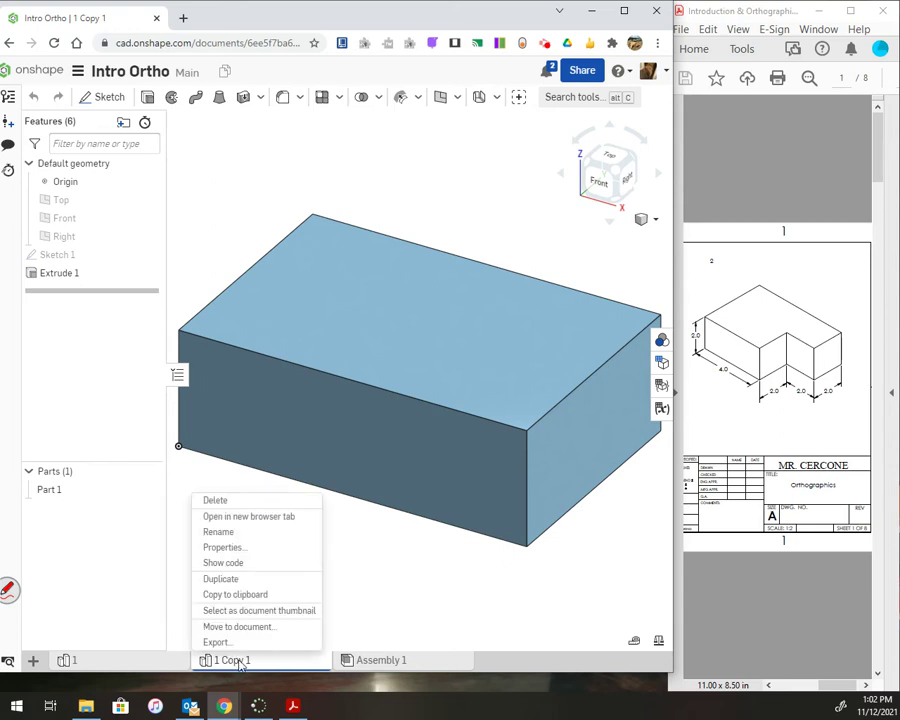
left_click(229, 532)
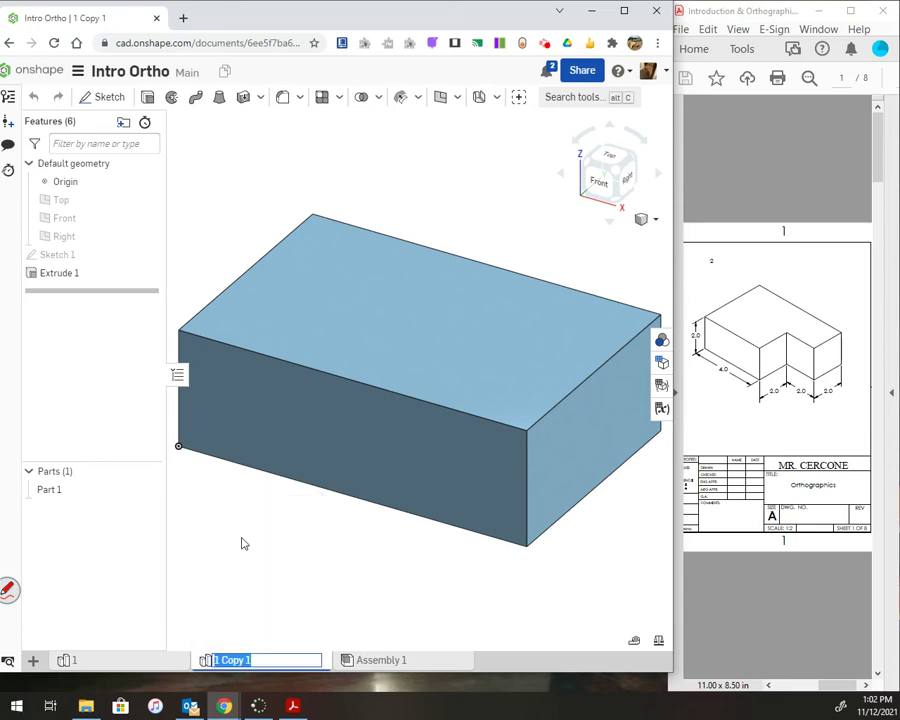
type("2")
key("Return")
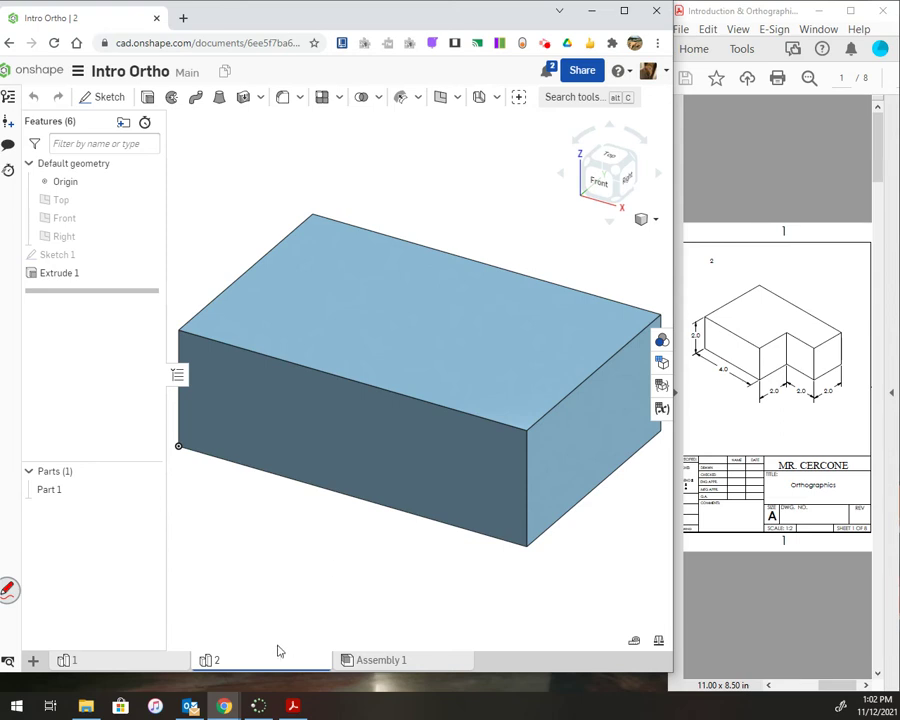
right_click(258, 664)
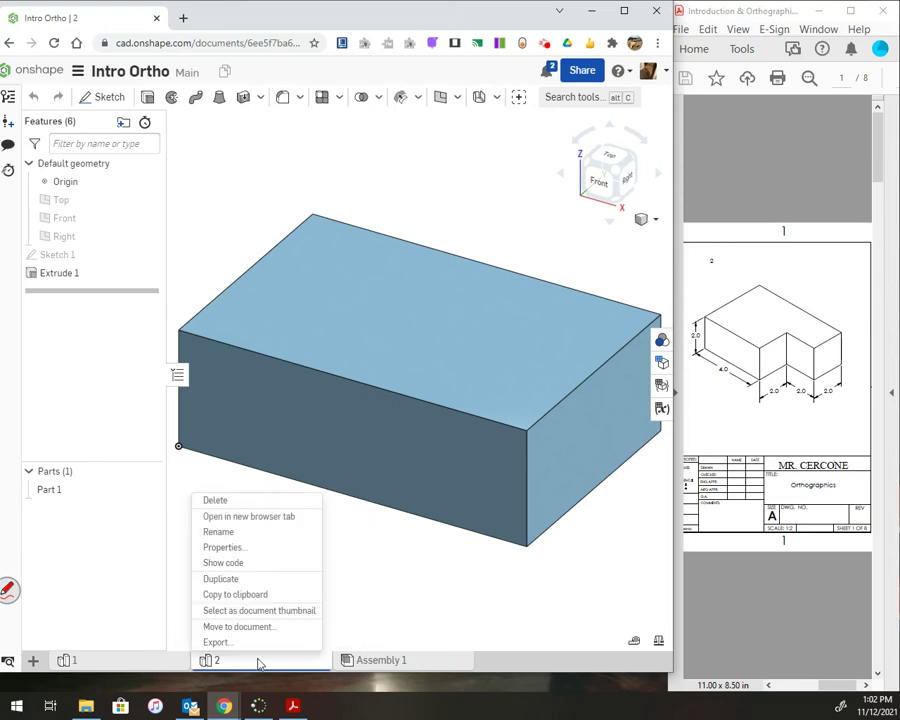
left_click(232, 532)
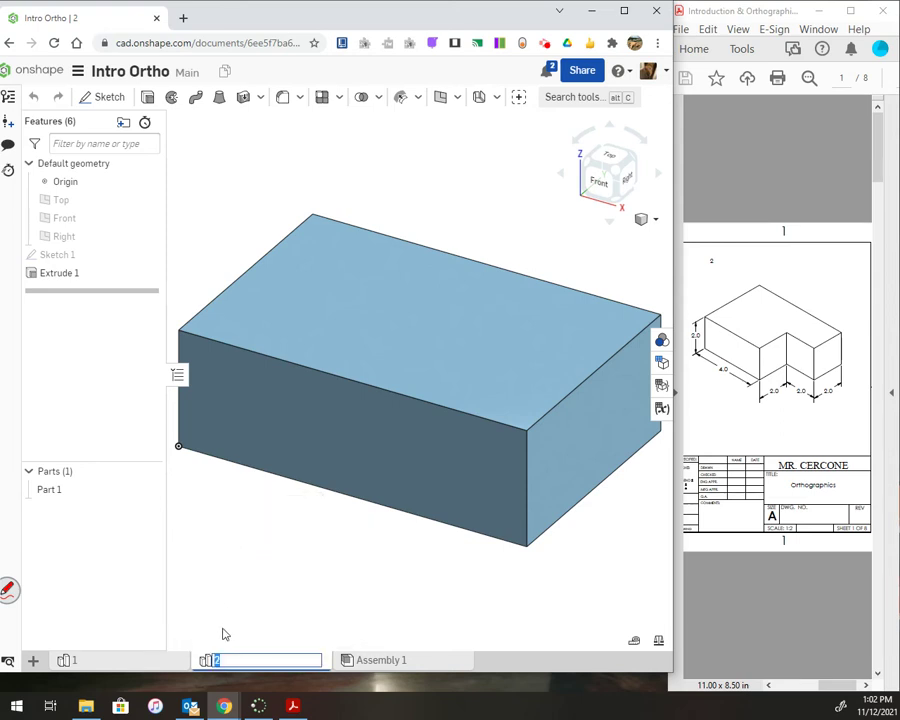
left_click(388, 508)
Select the top face of the 6 × 4 × 2 block in part studio 2
scroll(378, 478, "down", 5)
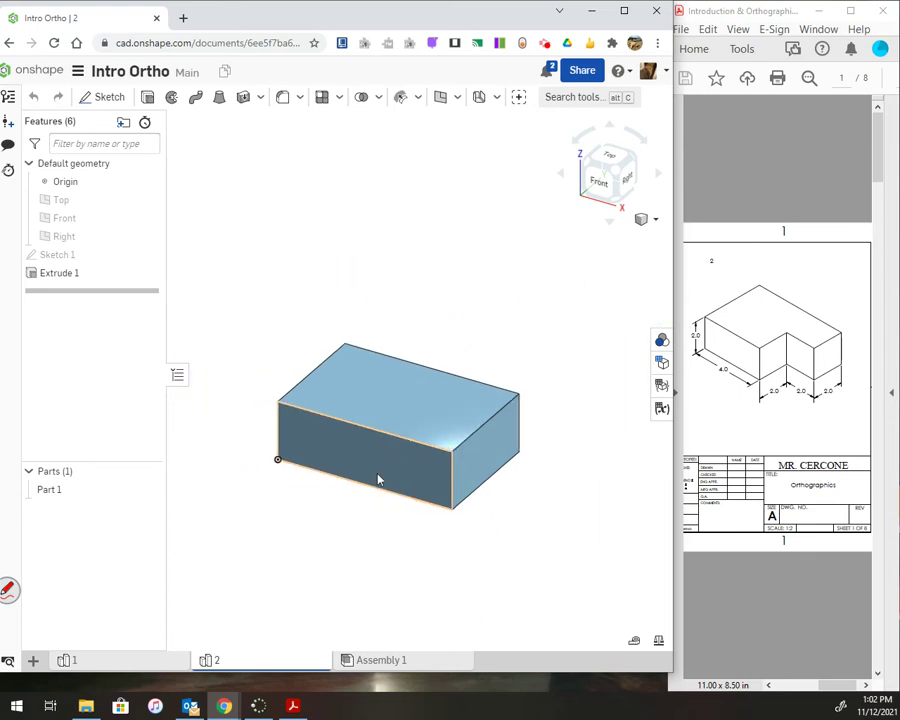
mouse_move(380, 437)
right_mouse_down()
mouse_move(368, 438)
mouse_move(368, 450)
right_mouse_up()
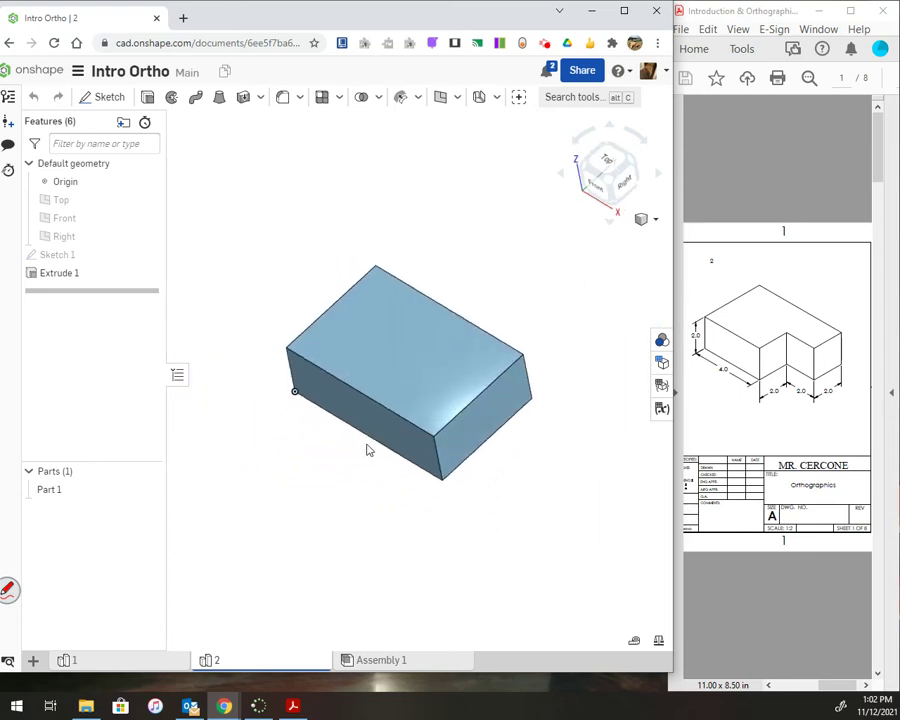
scroll(370, 483, "up", 3)
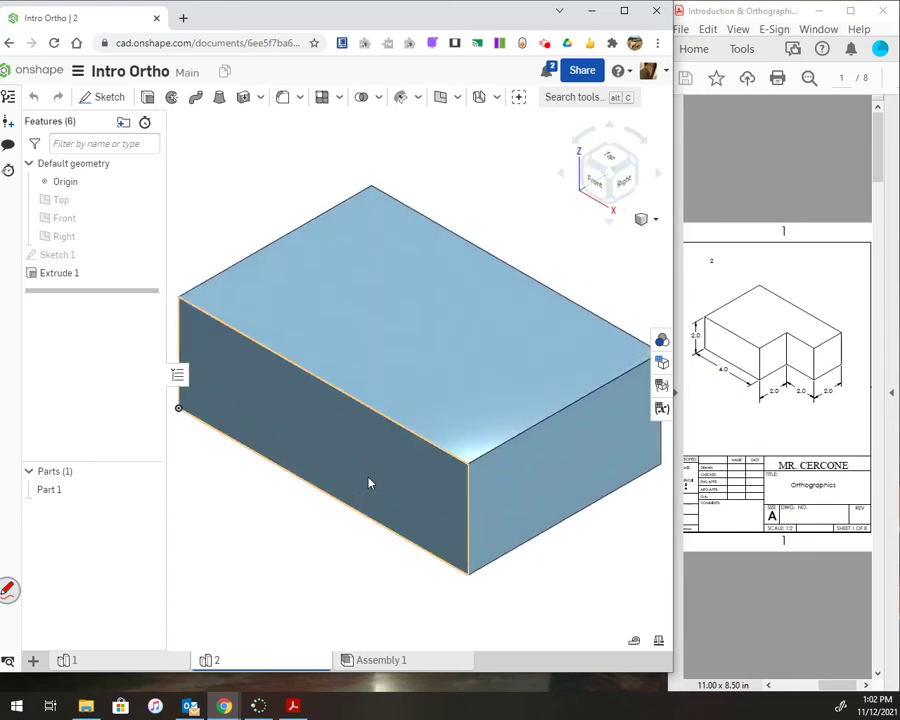
scroll(376, 485, "up", 2)
scroll(378, 485, "down", 3)
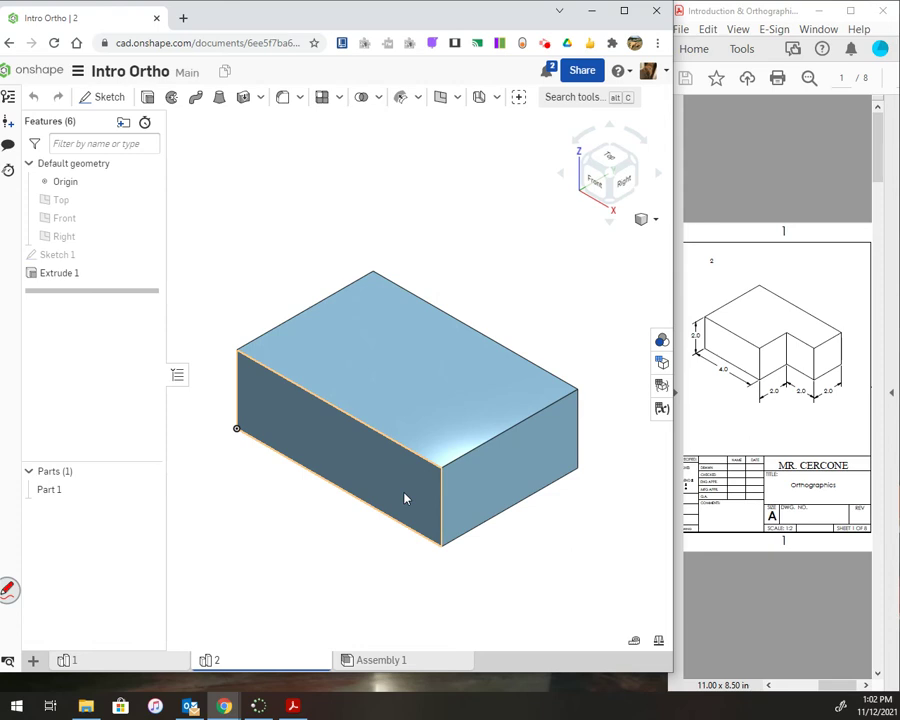
left_click(453, 430)
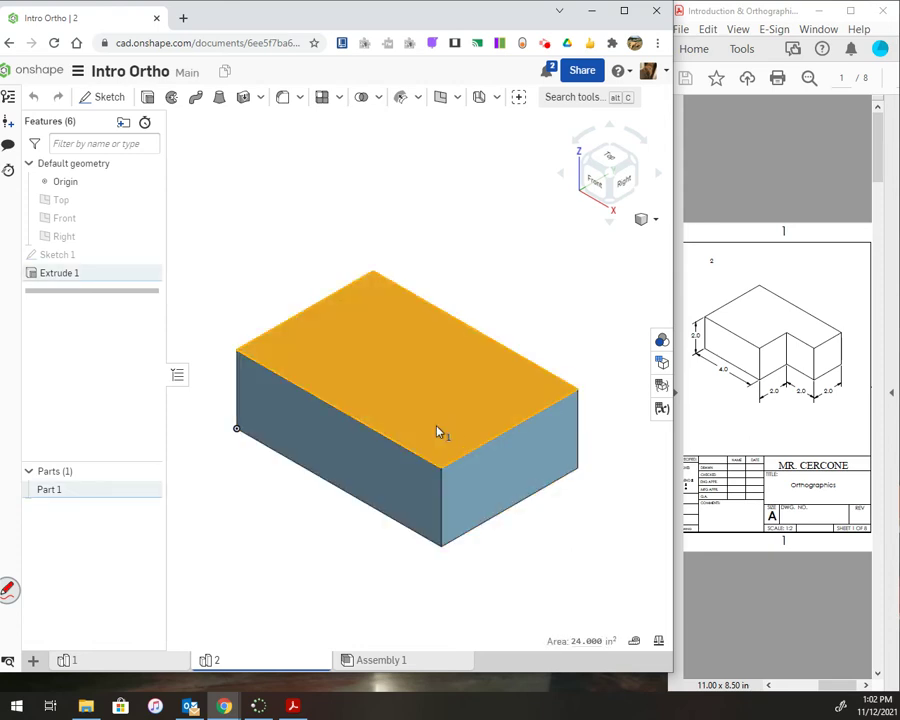
Start Sketch 2 on the top face and view it normal to the sketch plane
left_click(109, 98)
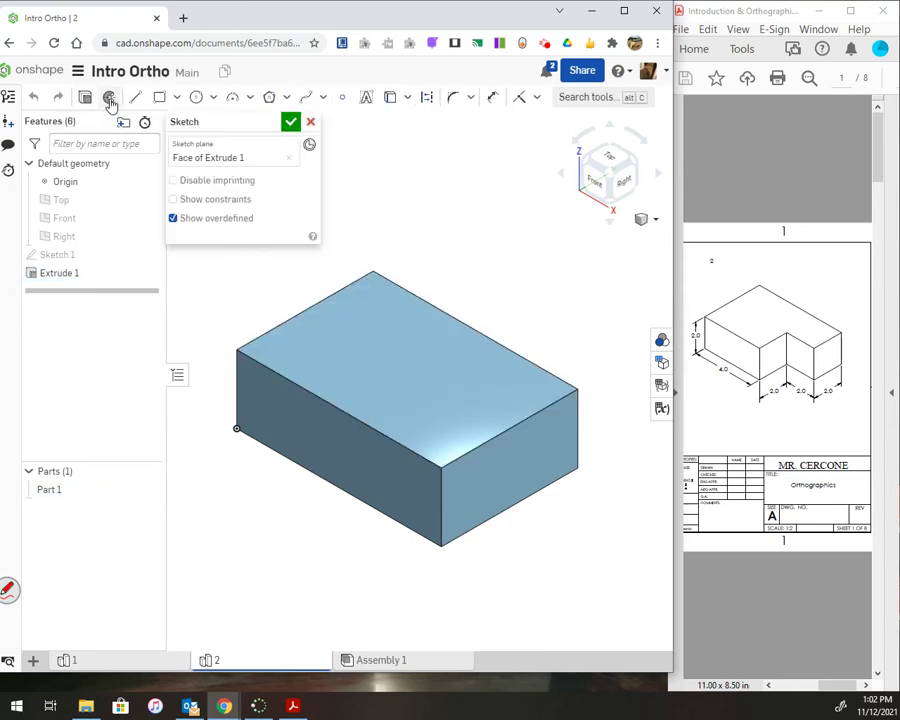
right_click(230, 300)
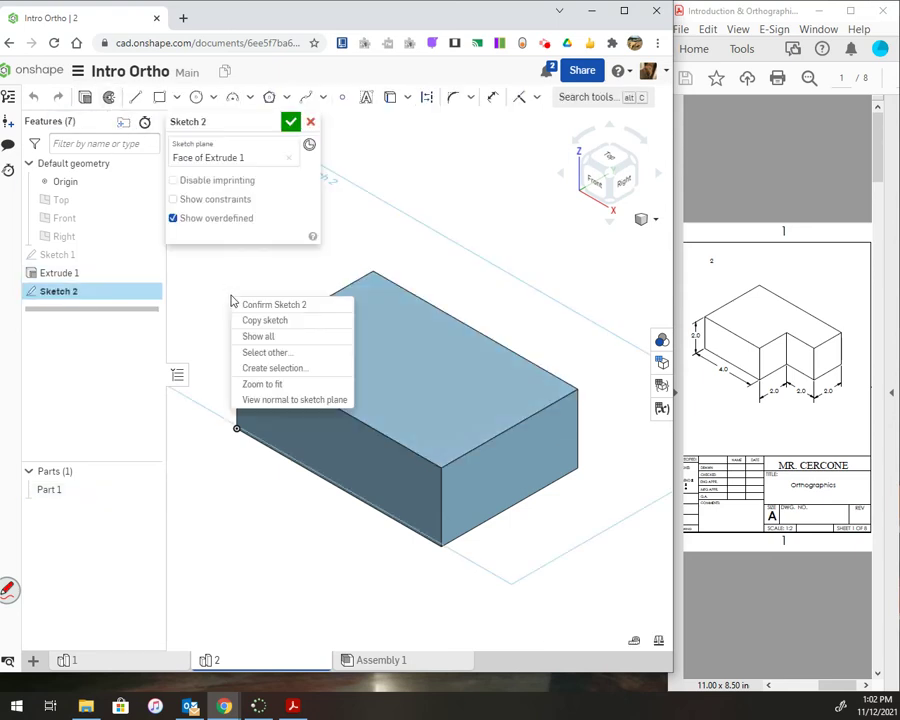
left_click(265, 402)
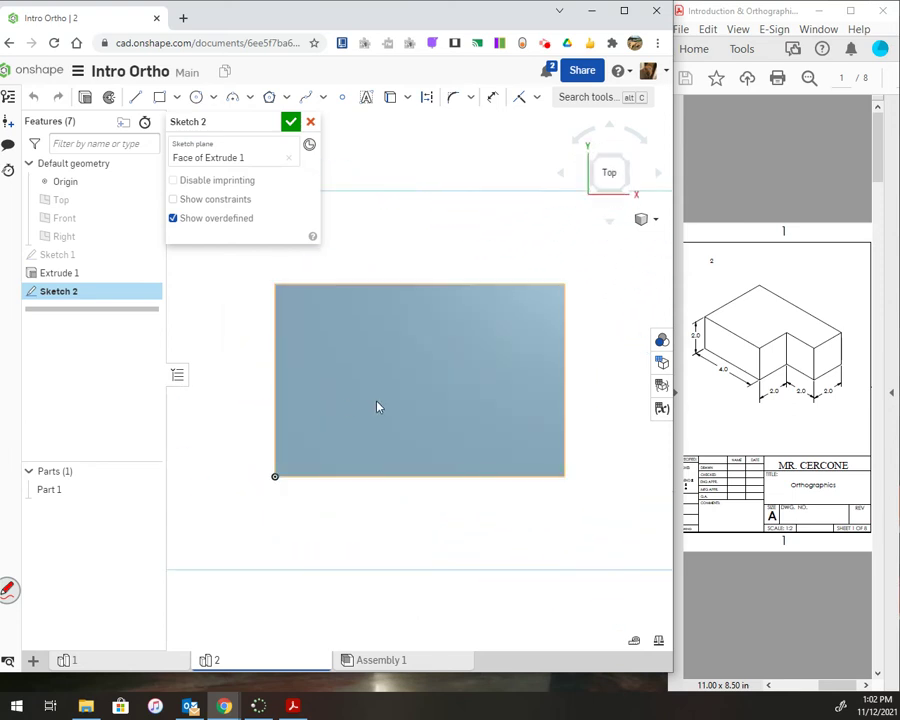
middle_click_drag(349, 398, 327, 404)
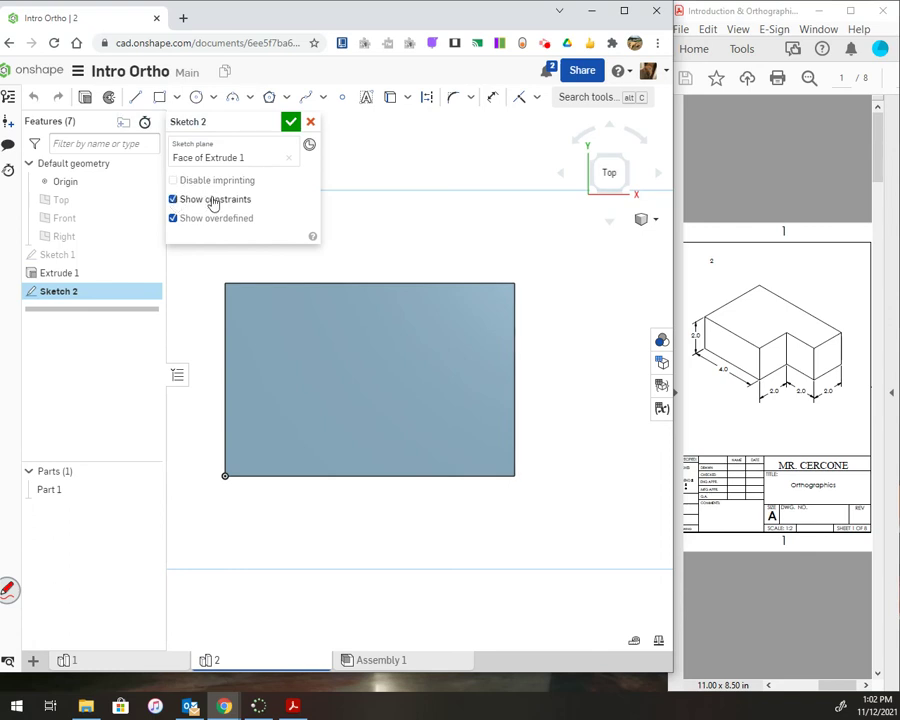
Draw a corner rectangle from the top face's lower-right corner, dimensioned 2 by 2
left_click(160, 100)
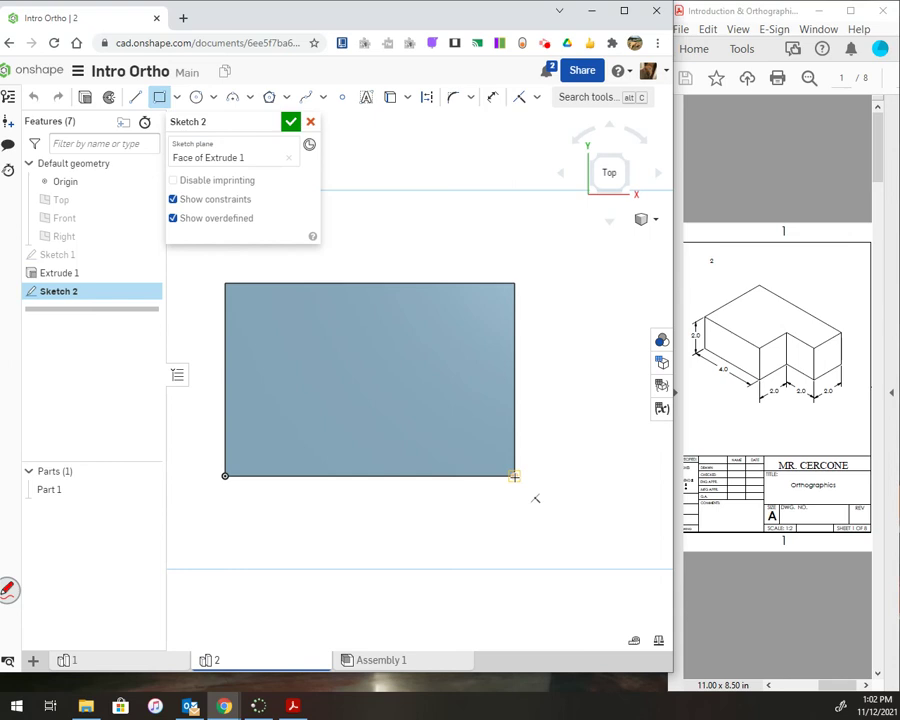
left_click(514, 476)
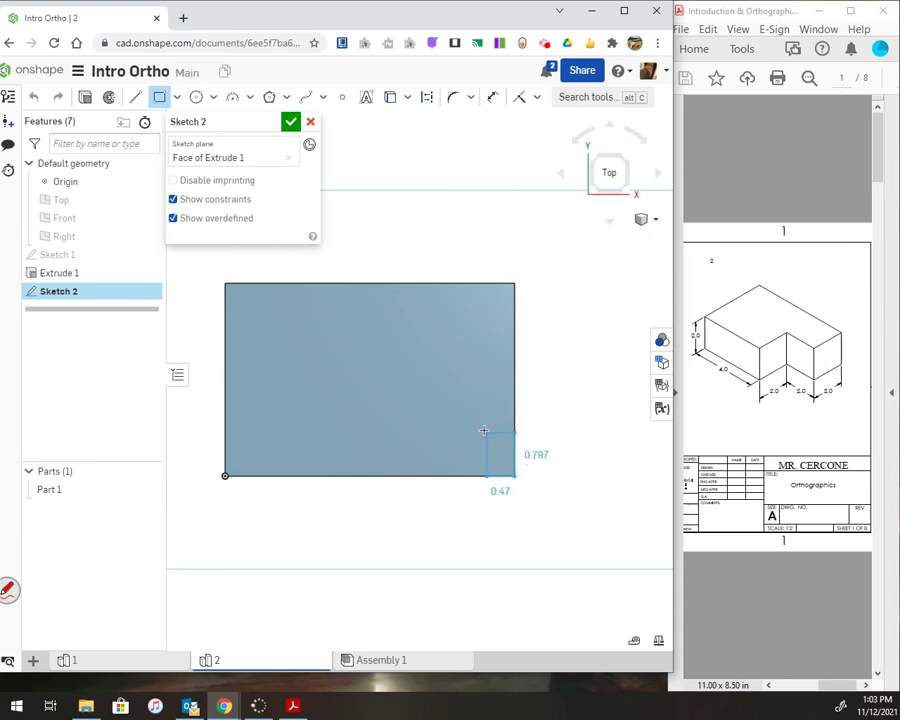
left_click(410, 375)
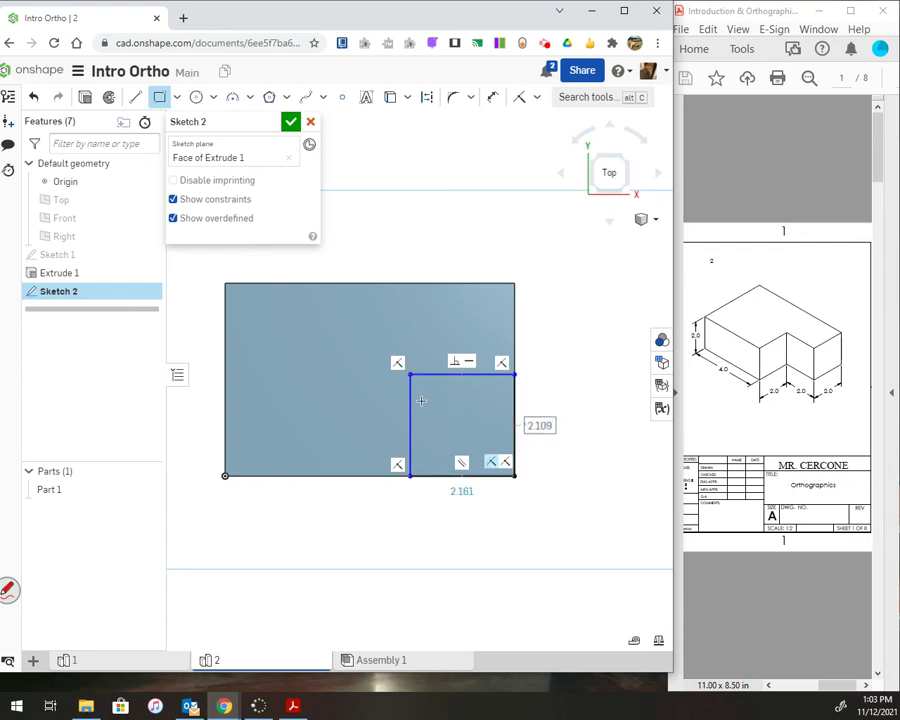
type("2")
key("Tab")
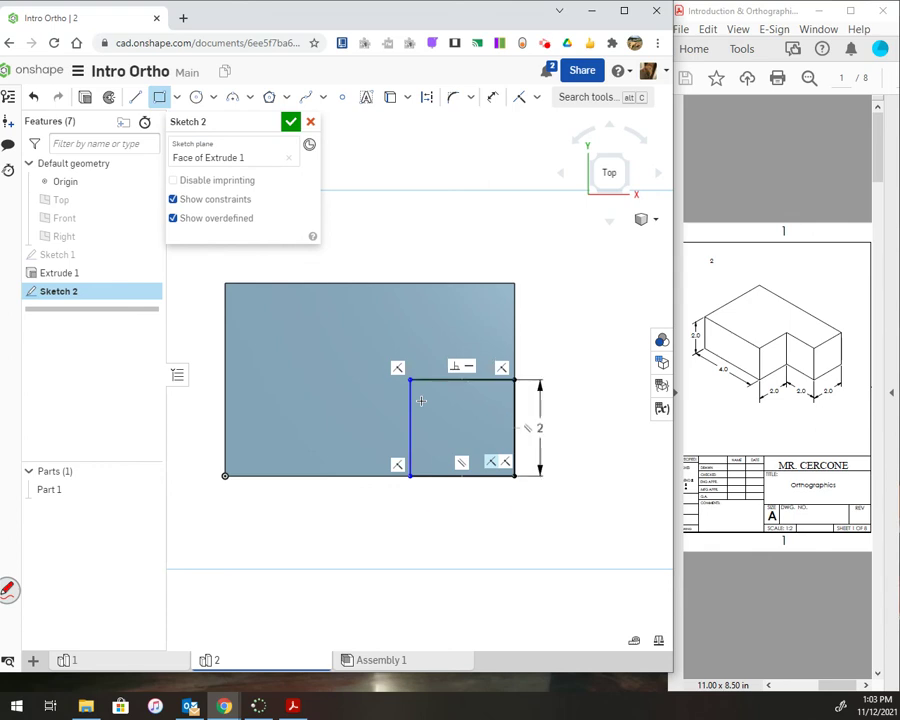
type("2")
key("Return")
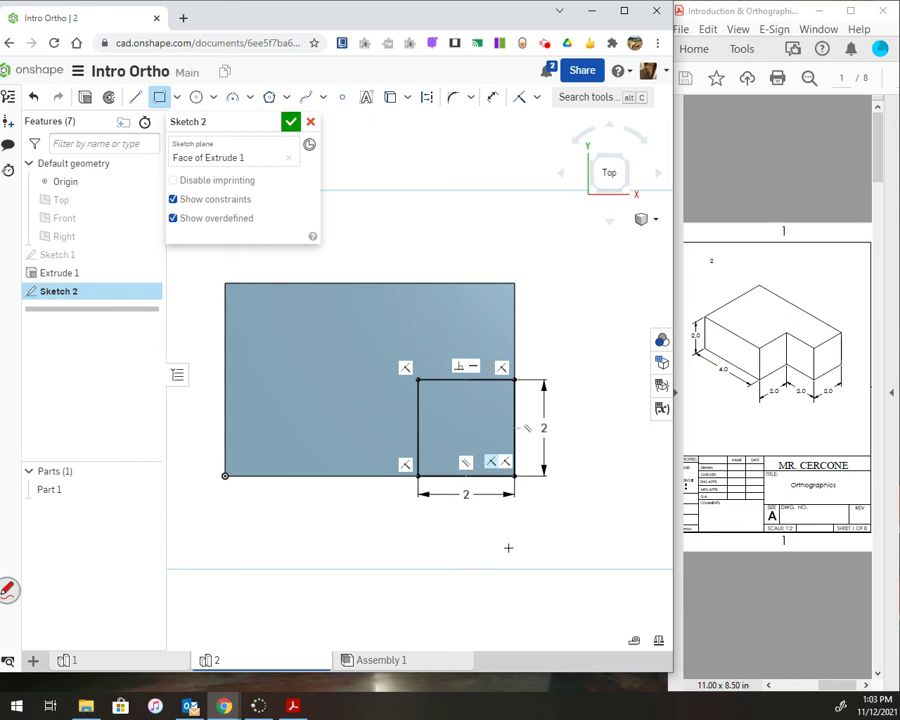
right_click_drag(506, 546, 493, 509)
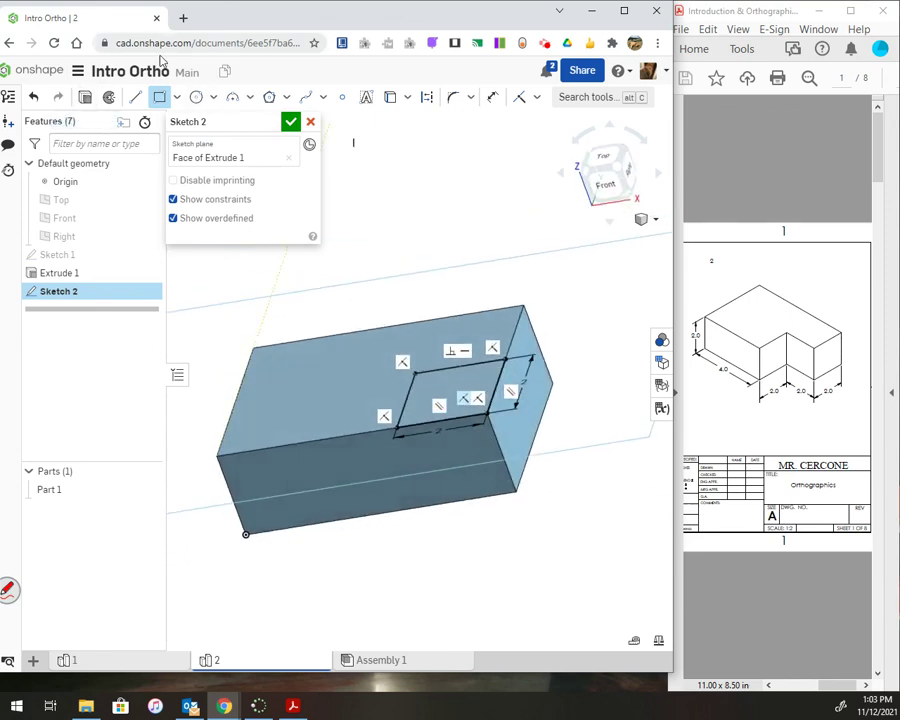
Extrude-remove the 2x2 square Through all to notch the corner, then orbit to inspect
left_click(86, 100)
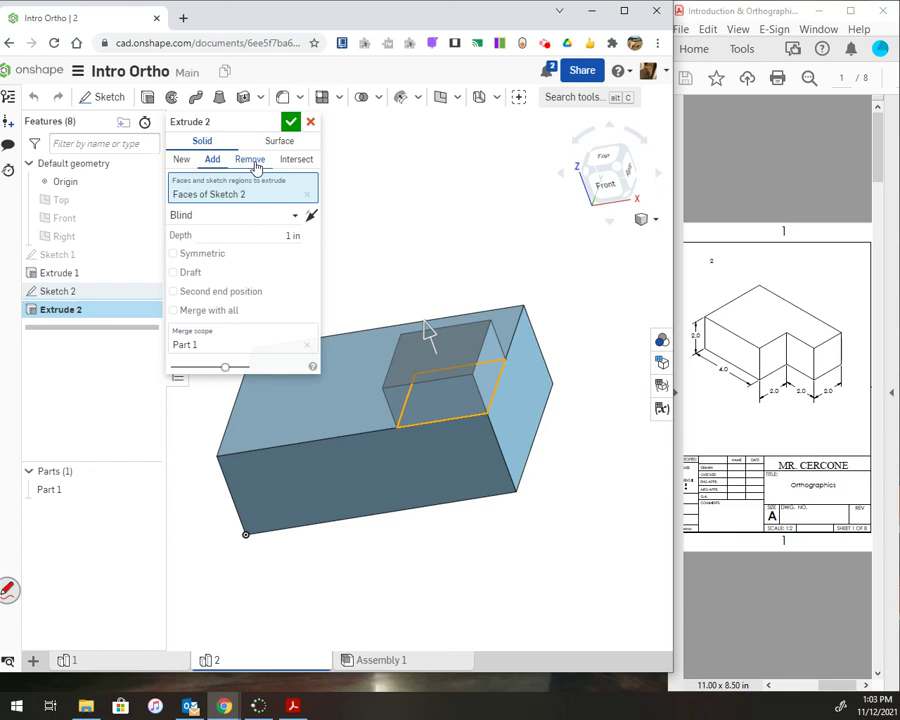
left_click(251, 160)
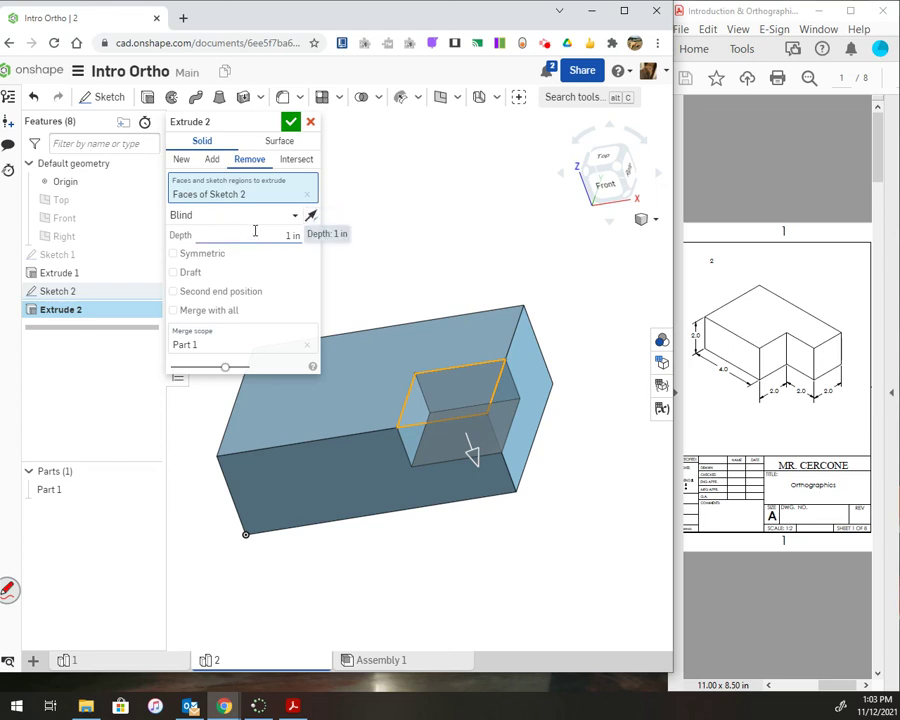
left_click(294, 216)
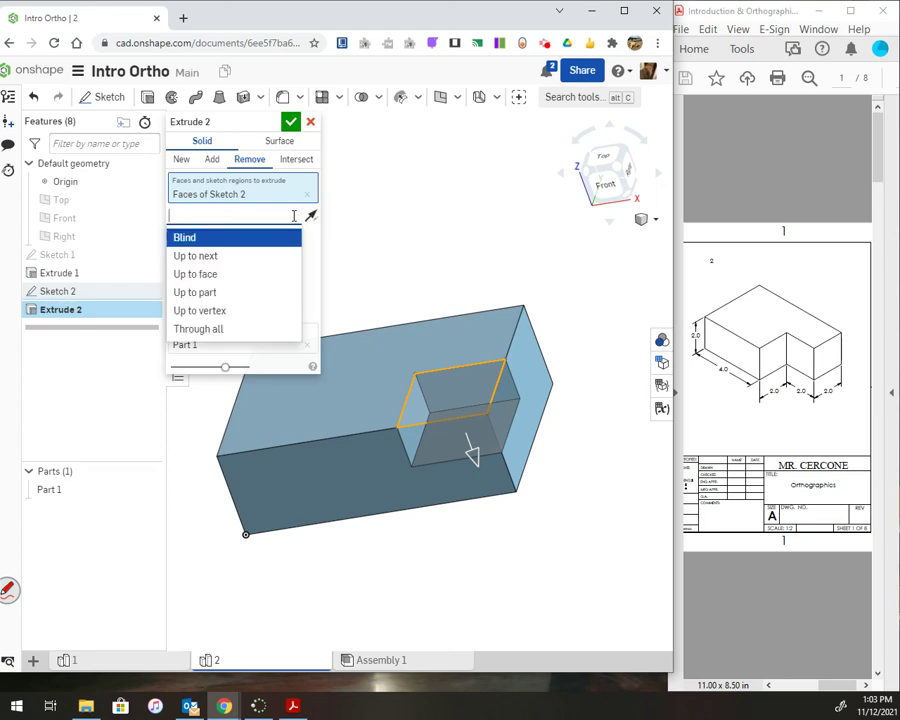
left_click(210, 330)
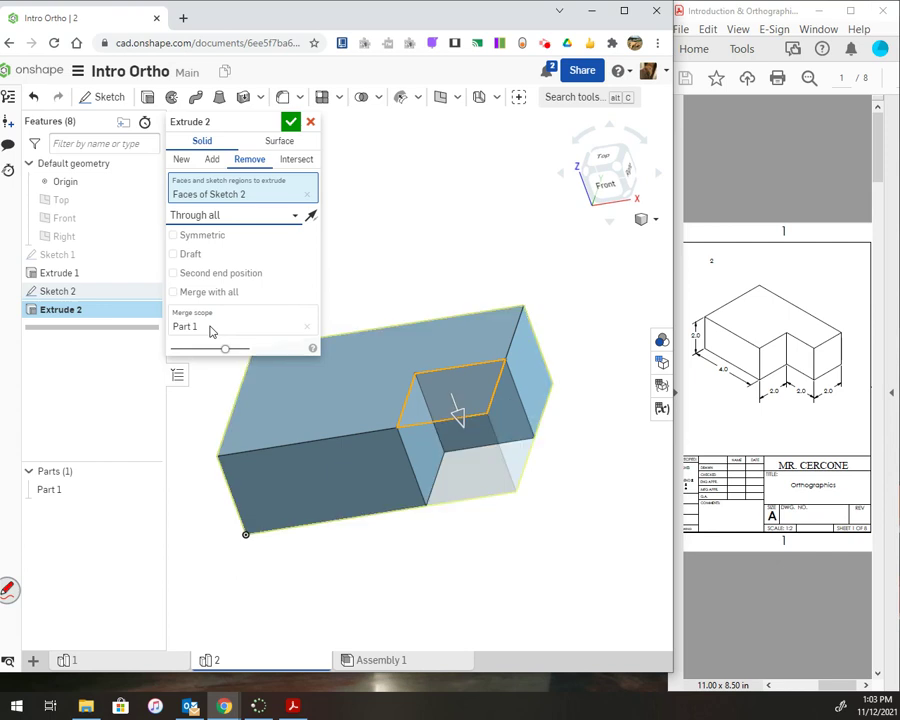
left_click(291, 123)
right_click_drag(502, 458, 530, 468)
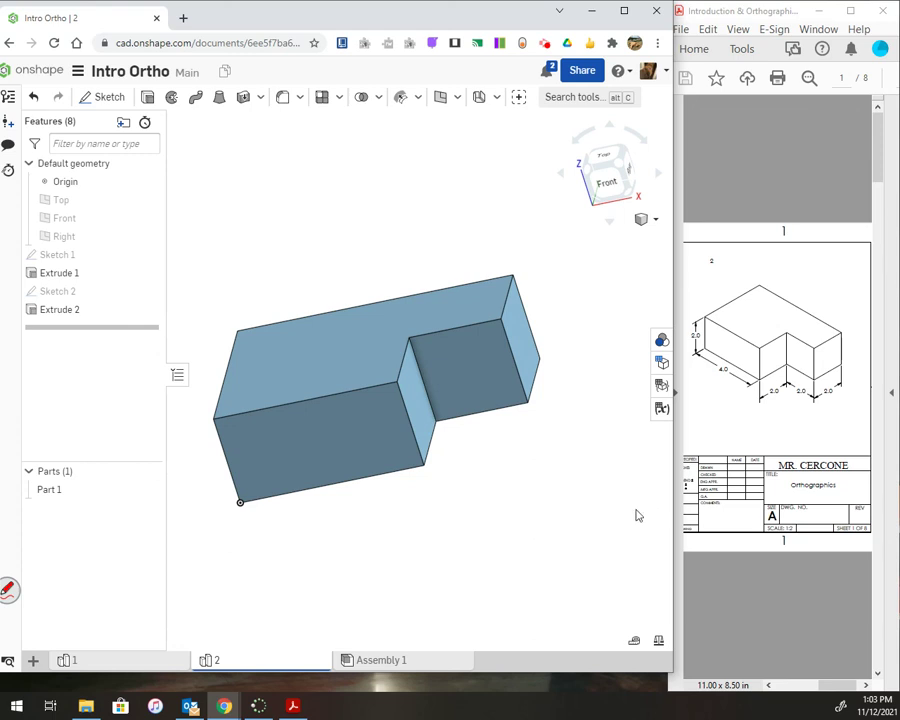